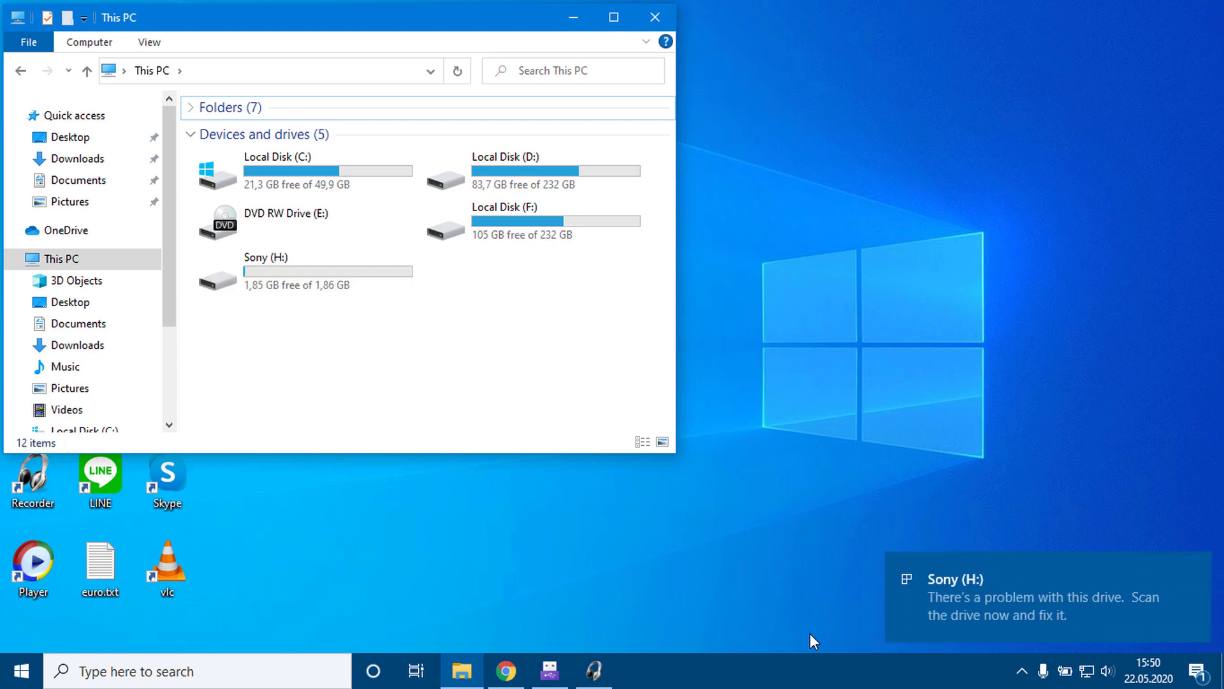
Step: Check that Sony (H:) opens, then block USB storage devices in RATool and apply
{"action": "double_click", "coordinate": [284, 267]}
{"action": "key", "text": "alt+Left"}
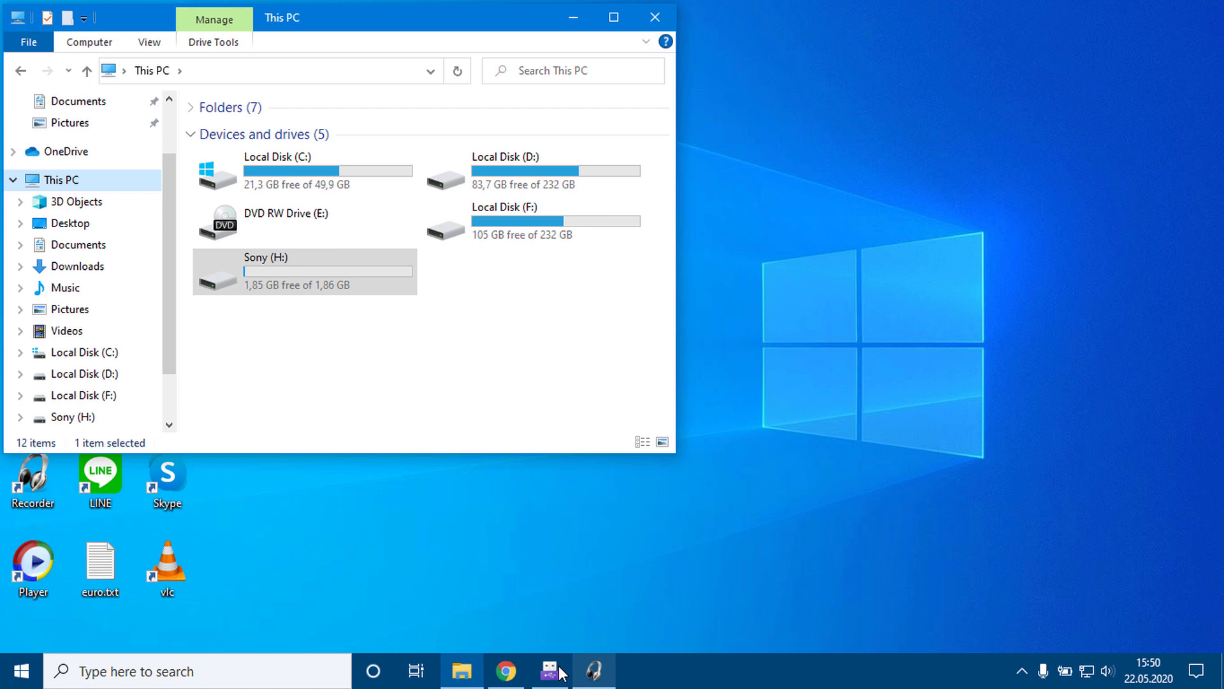
{"action": "left_click", "coordinate": [560, 672]}
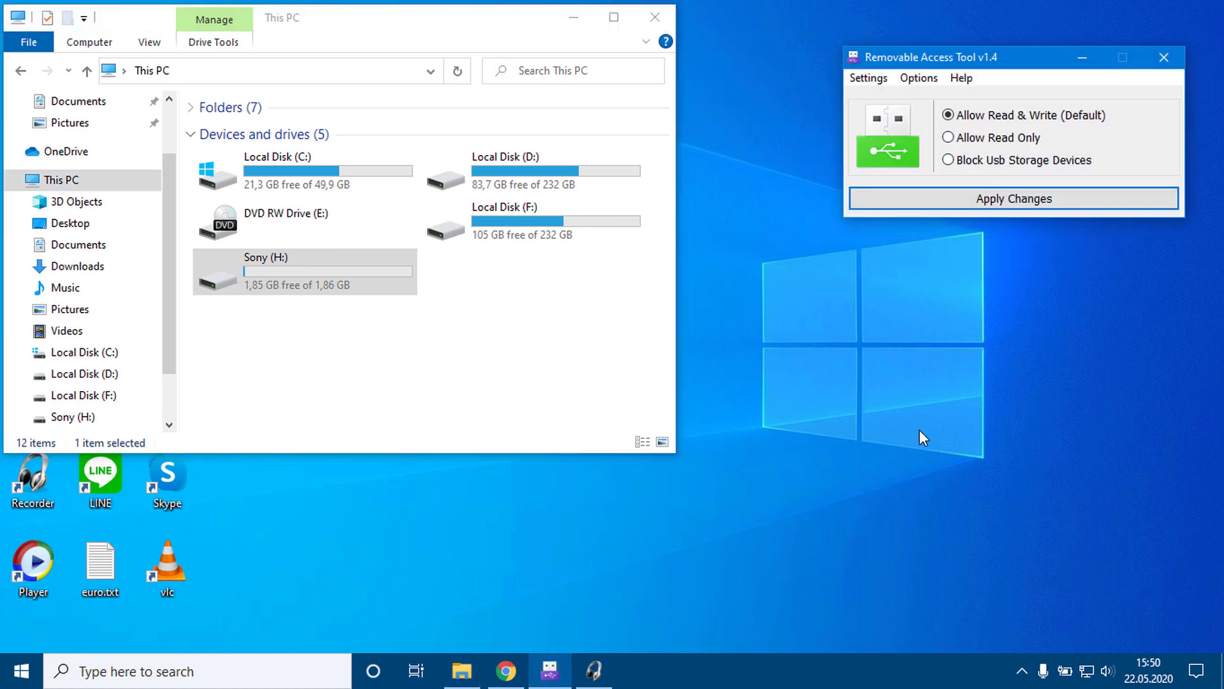
{"action": "left_click", "coordinate": [969, 163]}
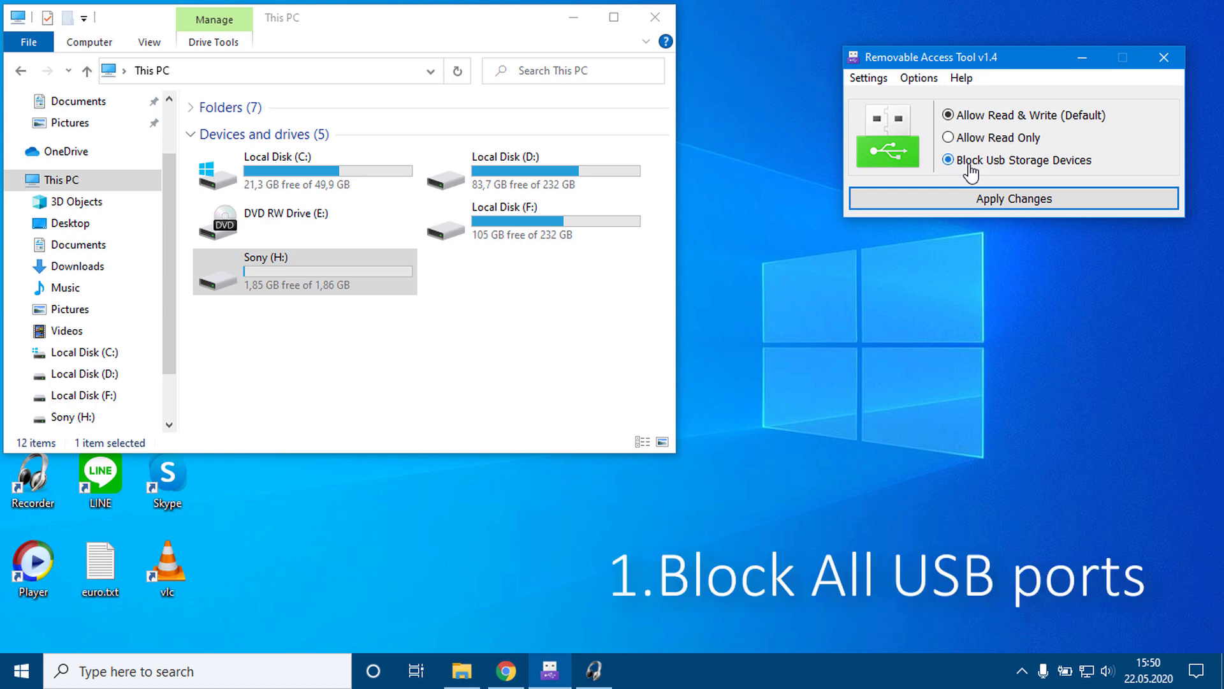
{"action": "left_click", "coordinate": [1017, 199]}
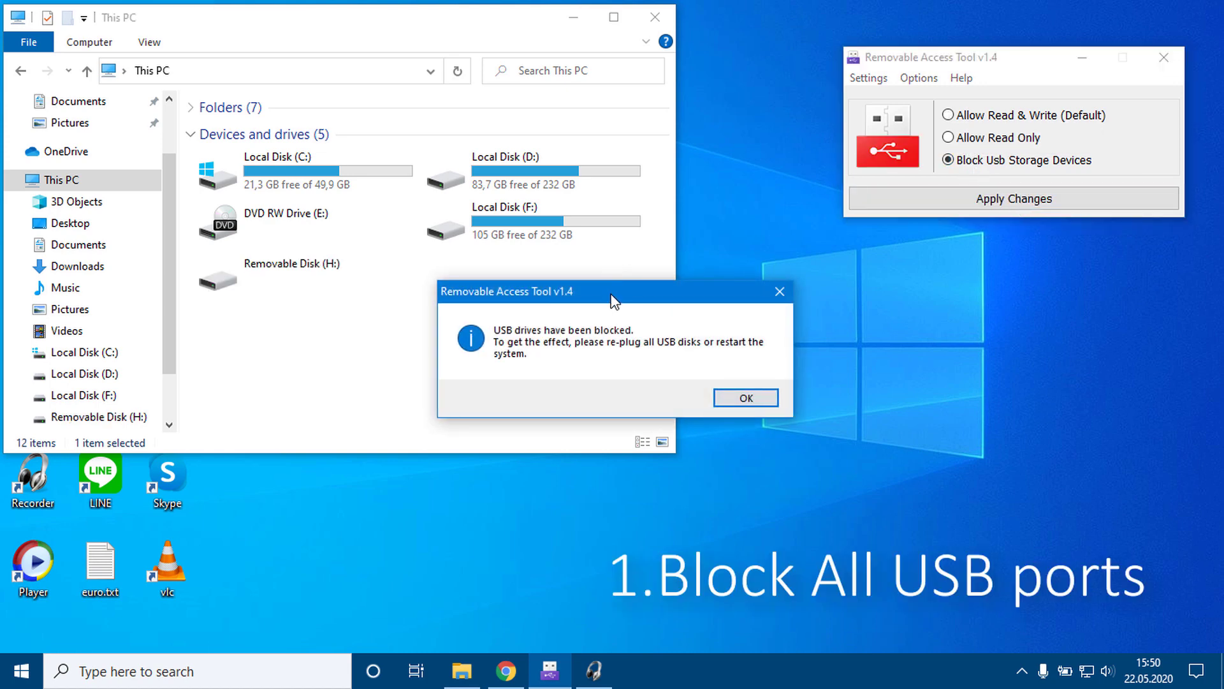
Step: Dismiss the confirmation and verify Removable Disk (H:) now returns 'Access is denied'
{"action": "left_click_drag", "start_coordinate": [613, 300], "coordinate": [993, 258]}
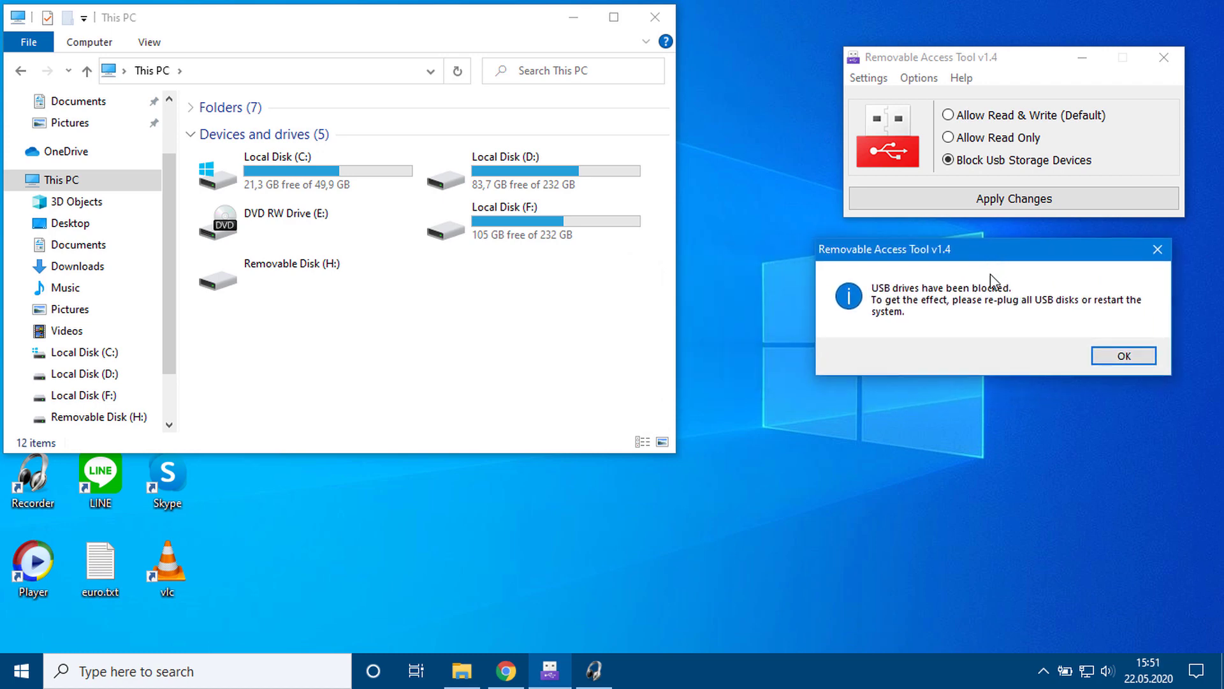
{"action": "left_click", "coordinate": [1109, 357]}
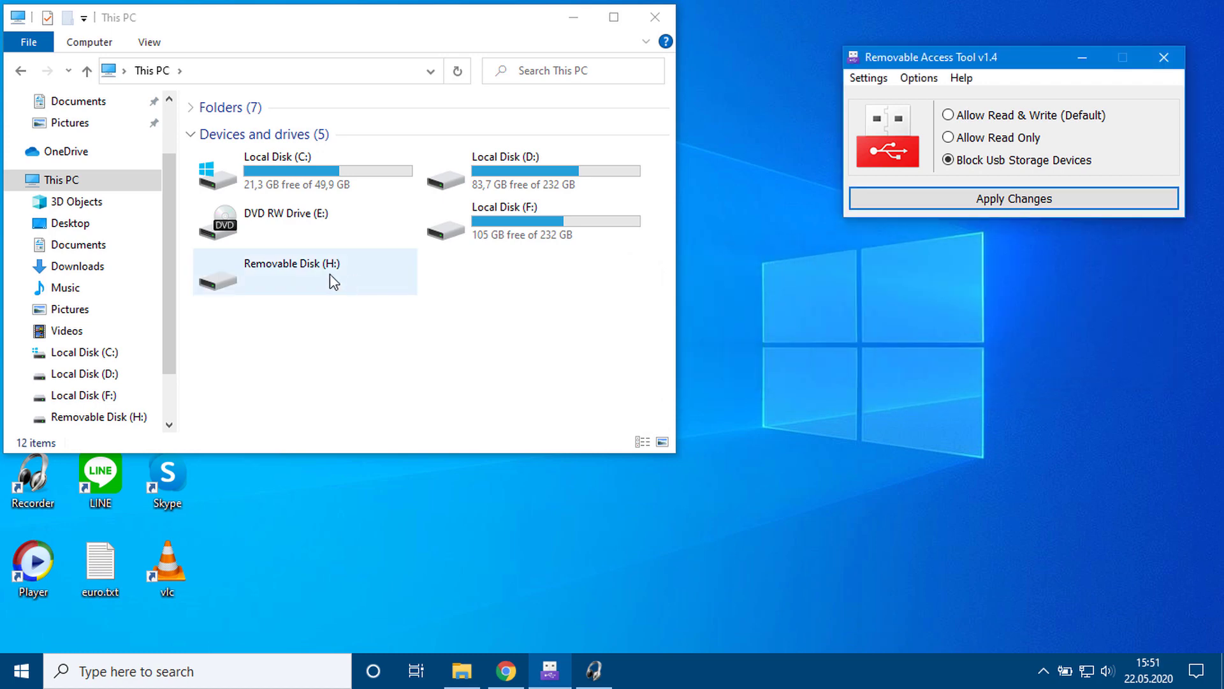
{"action": "double_click", "coordinate": [289, 272]}
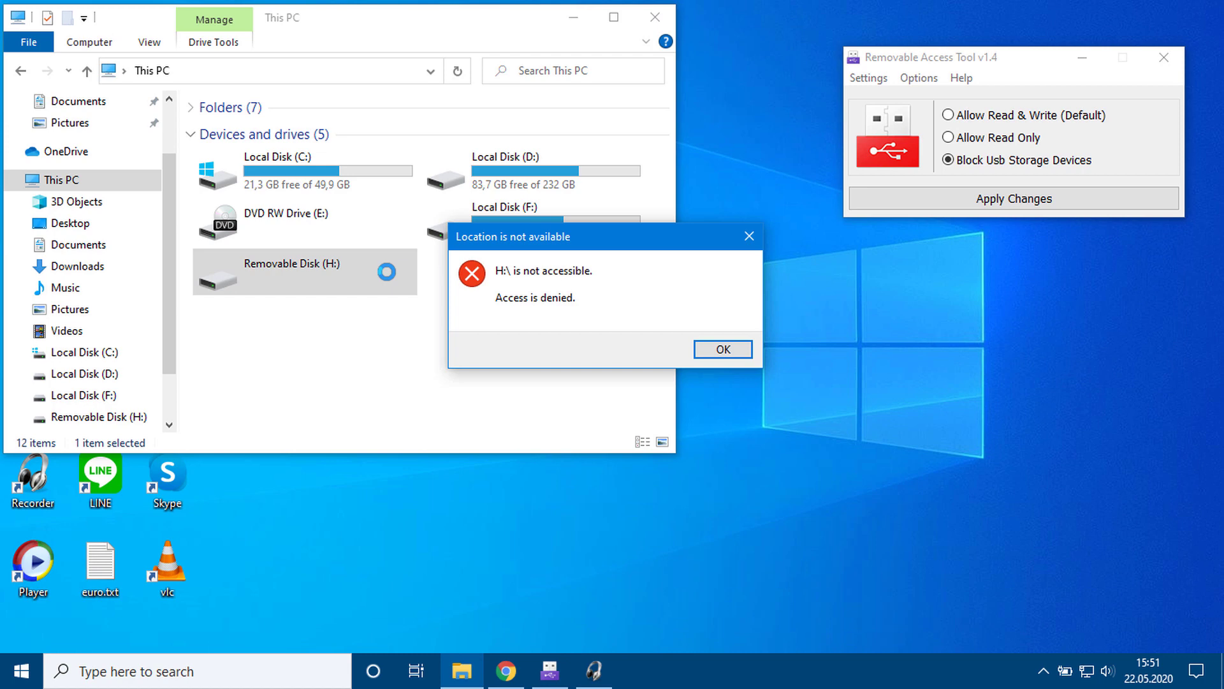
{"action": "left_click_drag", "start_coordinate": [611, 254], "coordinate": [987, 286]}
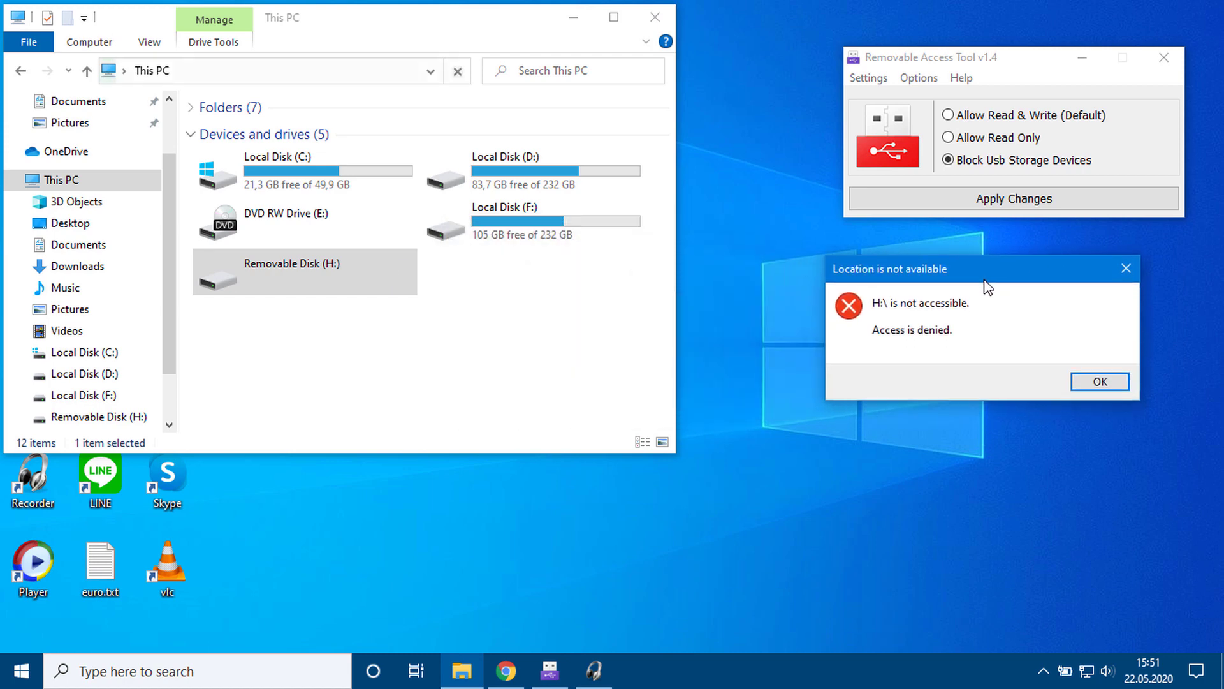
Step: Restore USB to Allow Read & Write (Default), apply it, and confirm Sony (H:) opens
{"action": "left_click", "coordinate": [1087, 380]}
{"action": "left_click", "coordinate": [948, 115]}
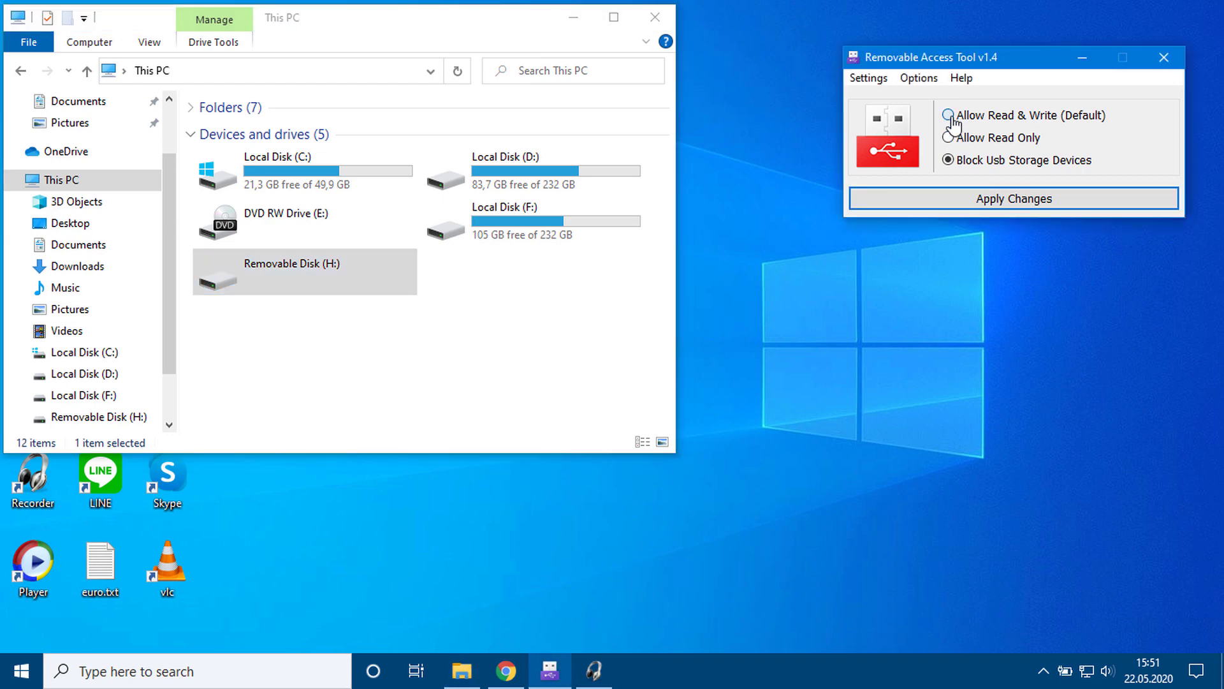
{"action": "left_click", "coordinate": [1005, 203]}
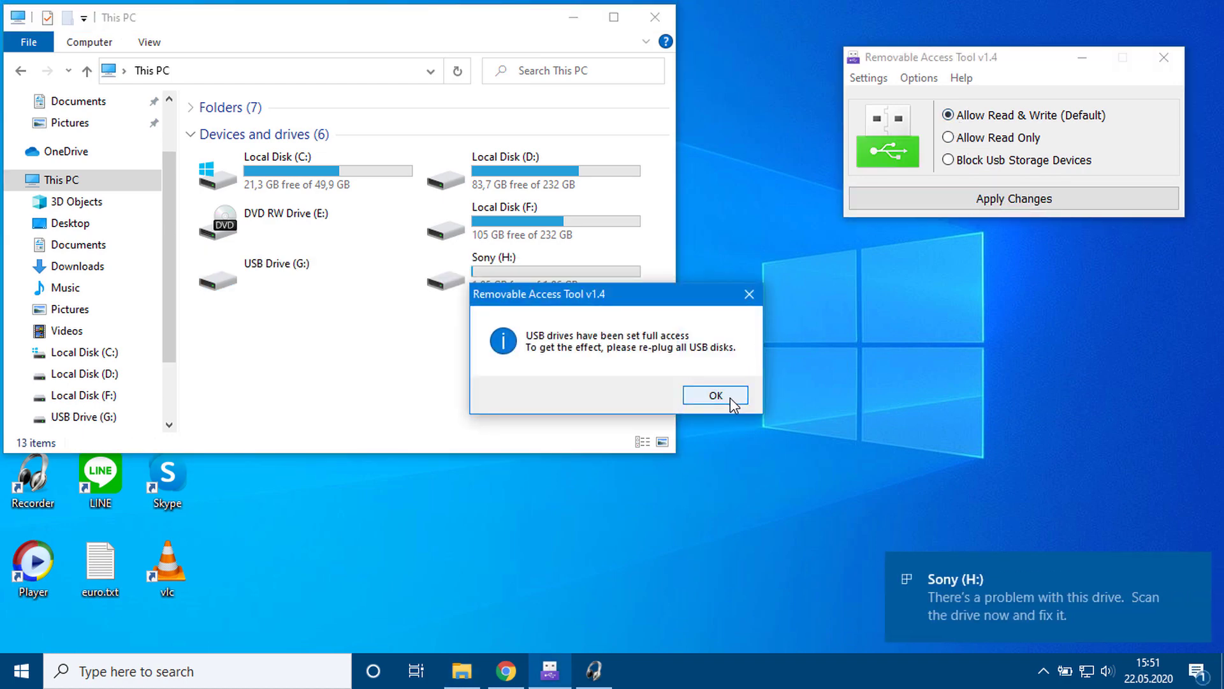
{"action": "left_click", "coordinate": [731, 404]}
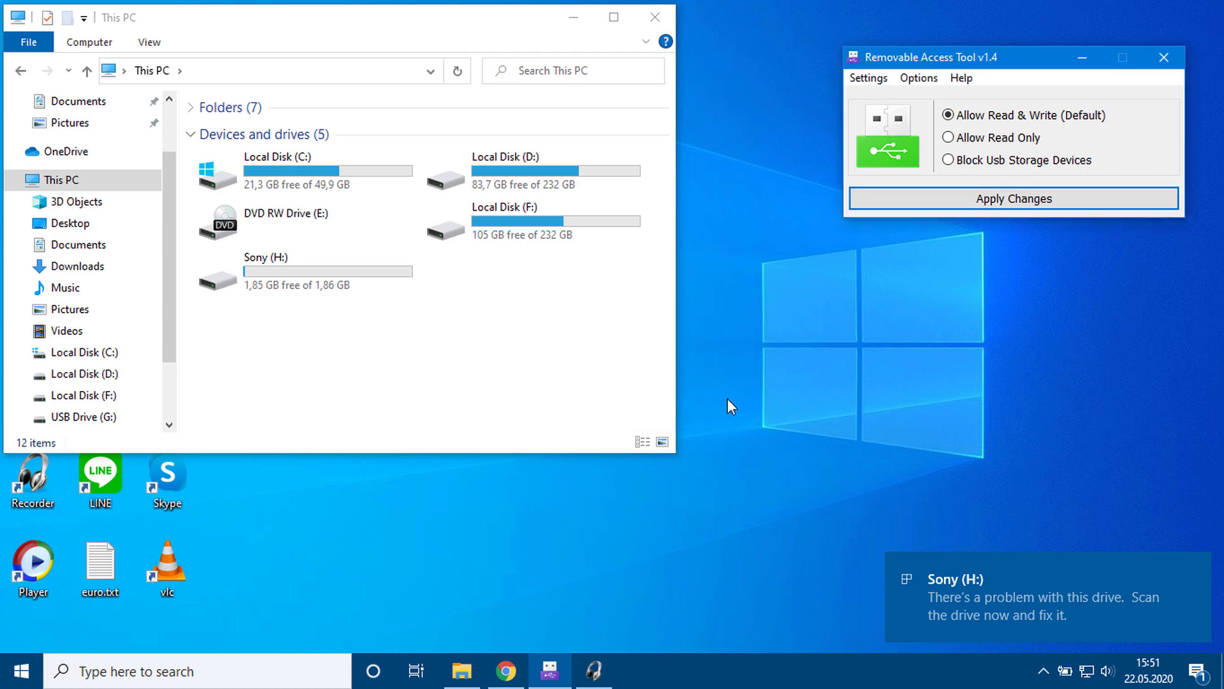
{"action": "double_click", "coordinate": [358, 278]}
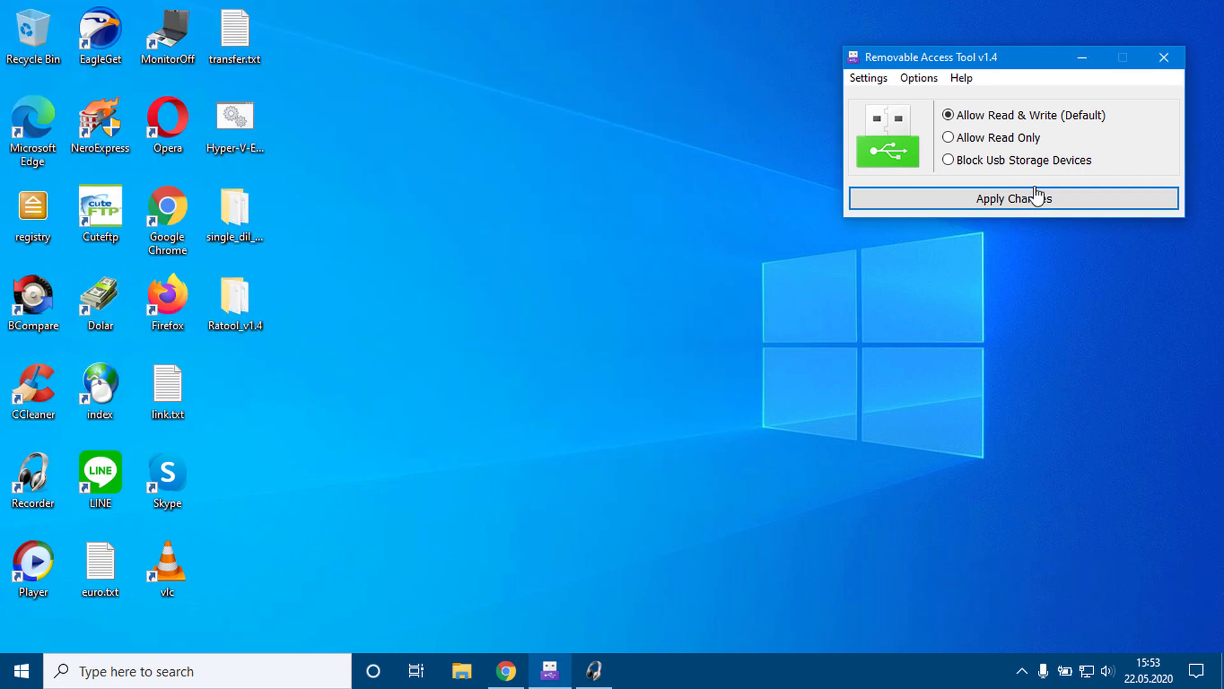
{"action": "key", "text": "super+e"}
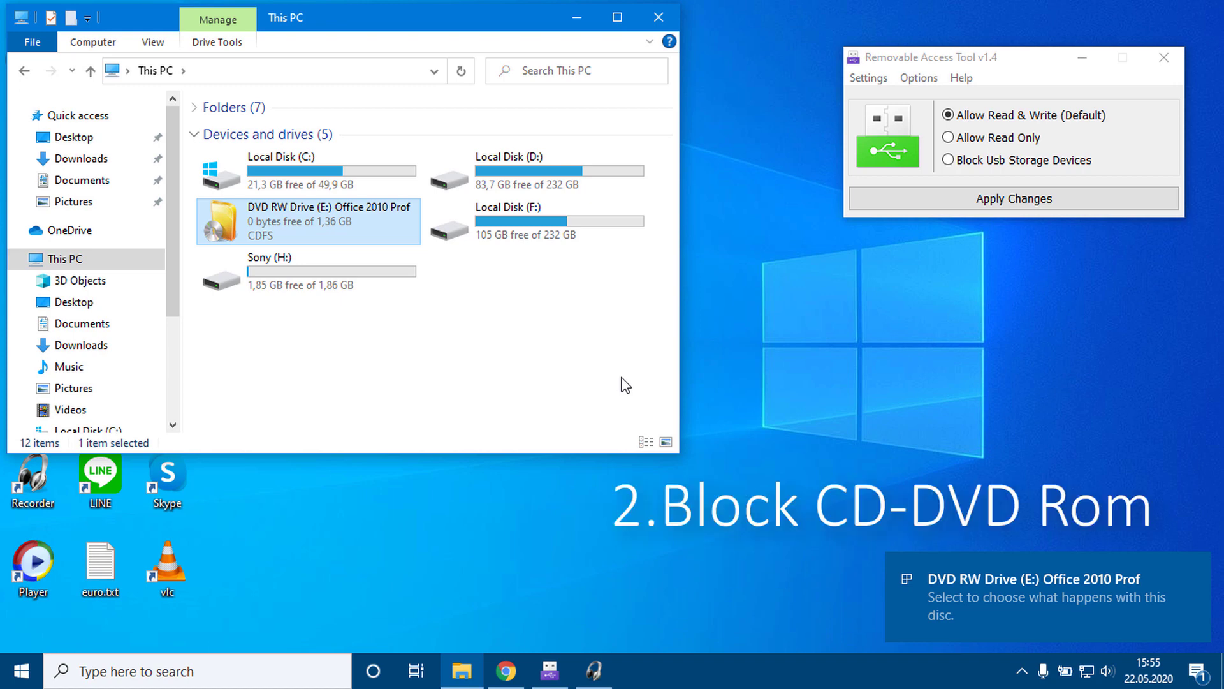
Step: Open the inserted DVD through AutoPlay to show its files, then close it
{"action": "left_click", "coordinate": [1049, 608]}
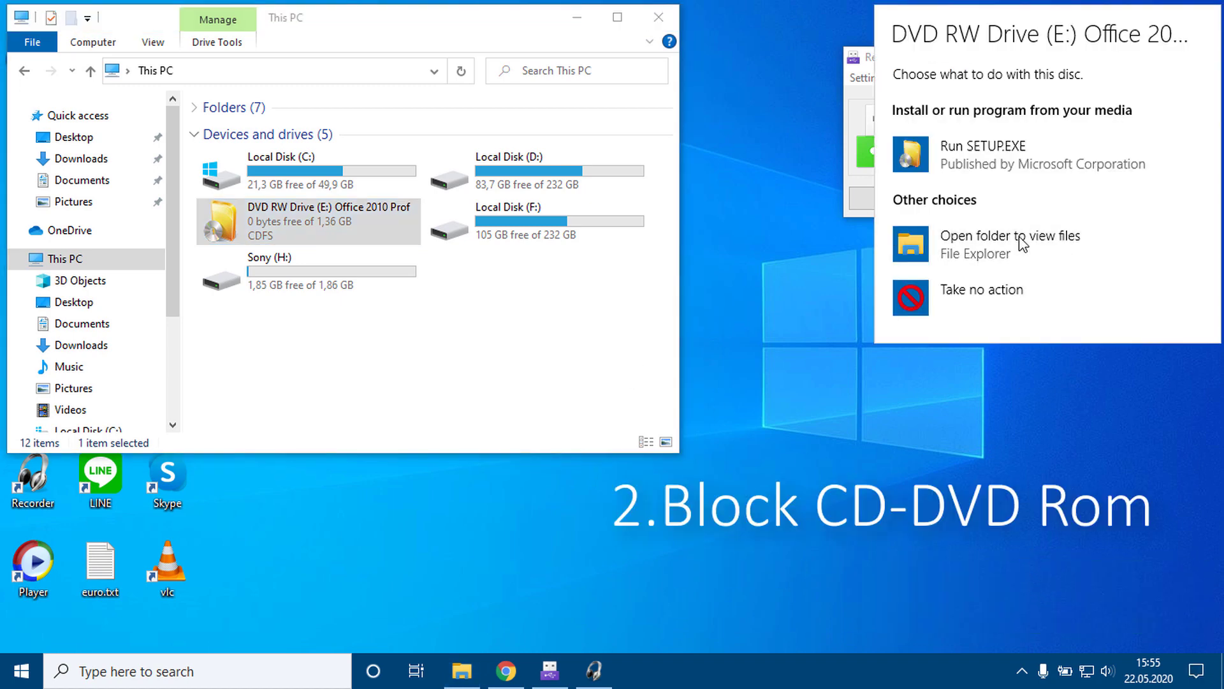
{"action": "left_click", "coordinate": [950, 247]}
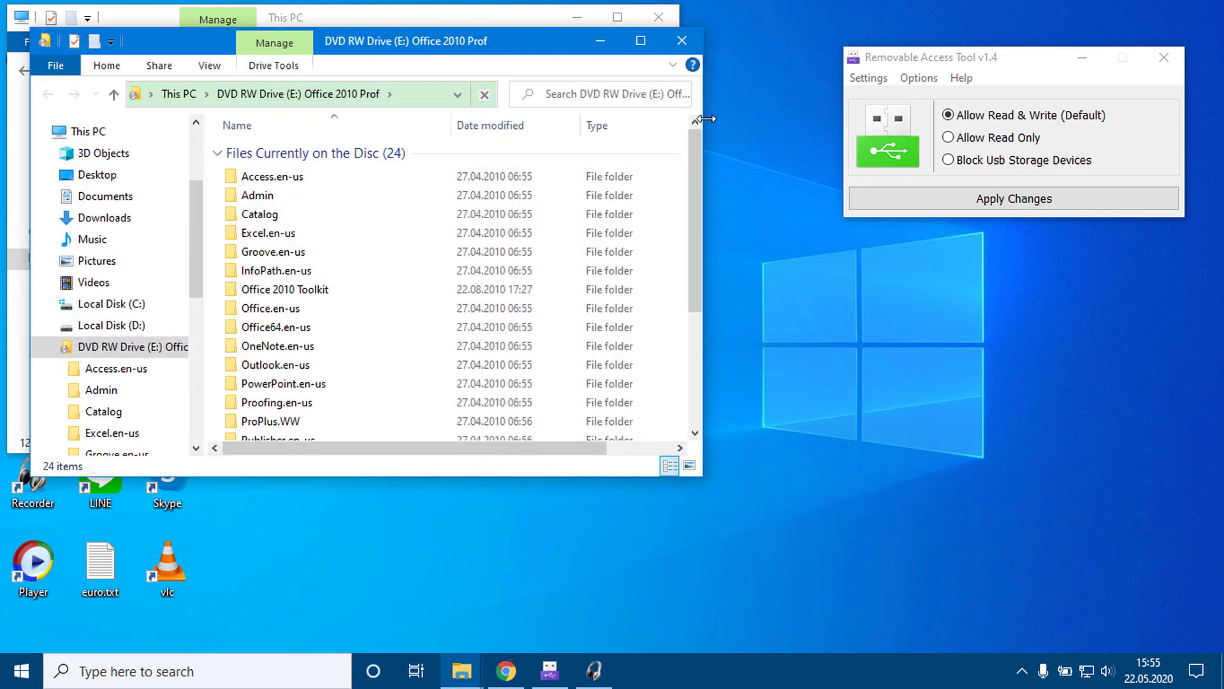
{"action": "left_click", "coordinate": [692, 51]}
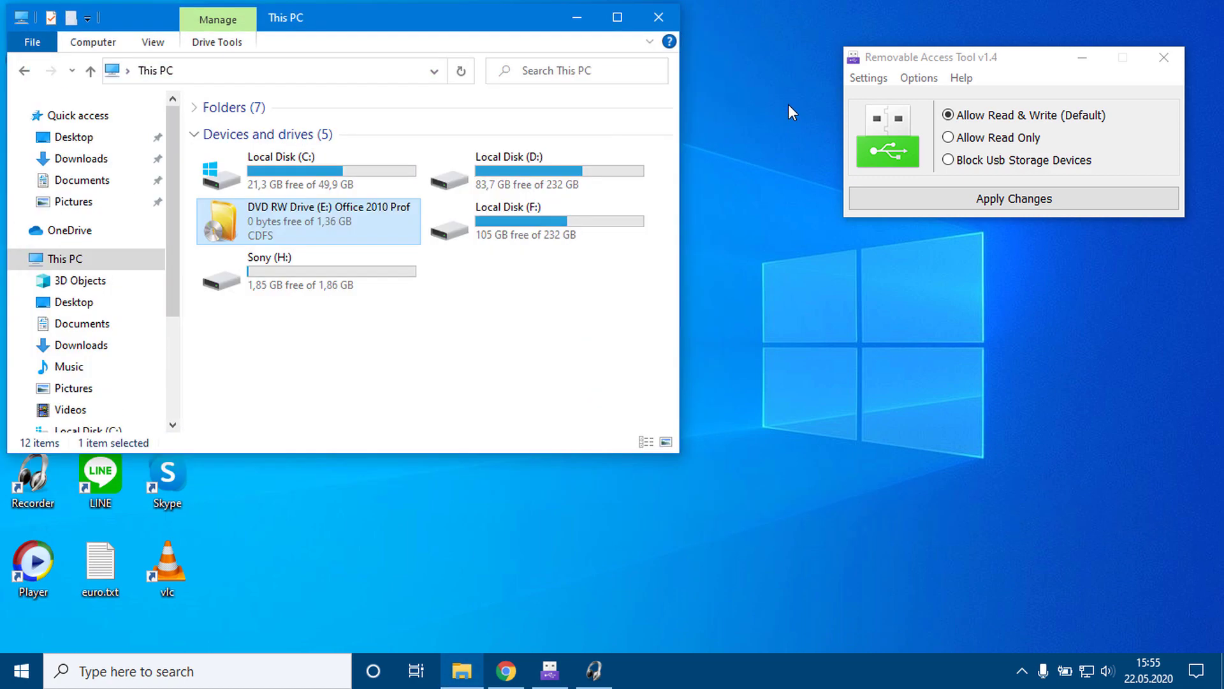
Step: Block CD-DVD devices from the Options menu and confirm CD Drive (E:) denies access
{"action": "left_click", "coordinate": [933, 61]}
{"action": "left_click", "coordinate": [919, 77]}
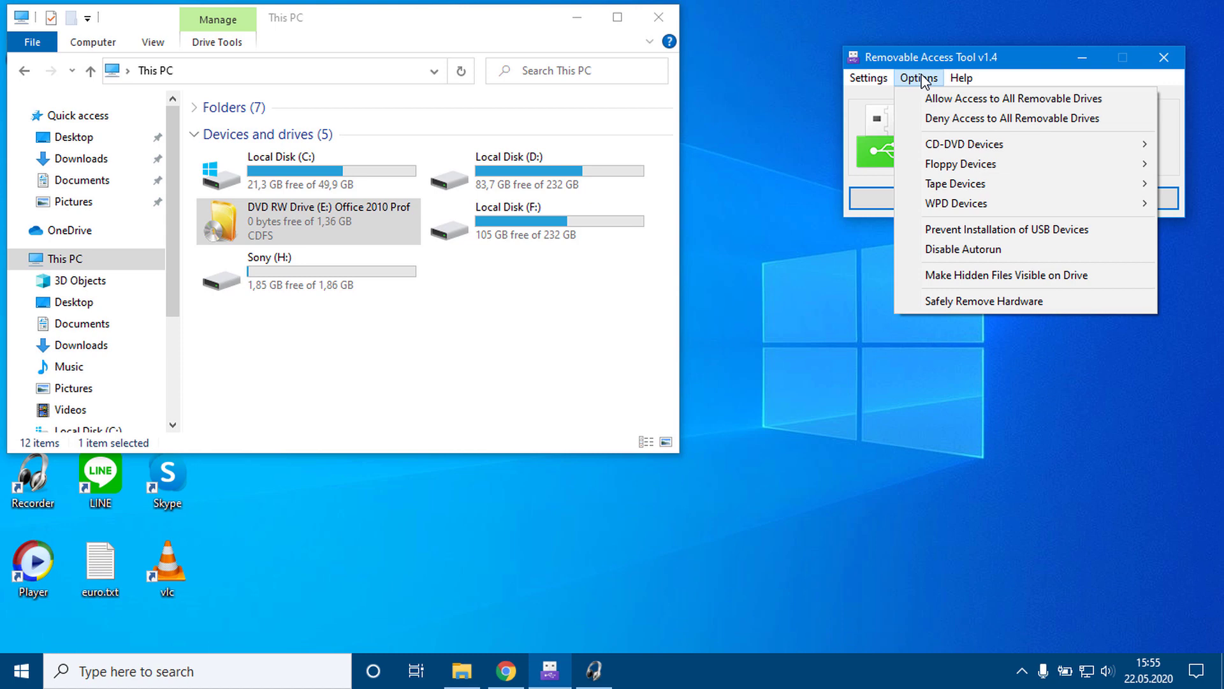
{"action": "mouse_move", "coordinate": [945, 146]}
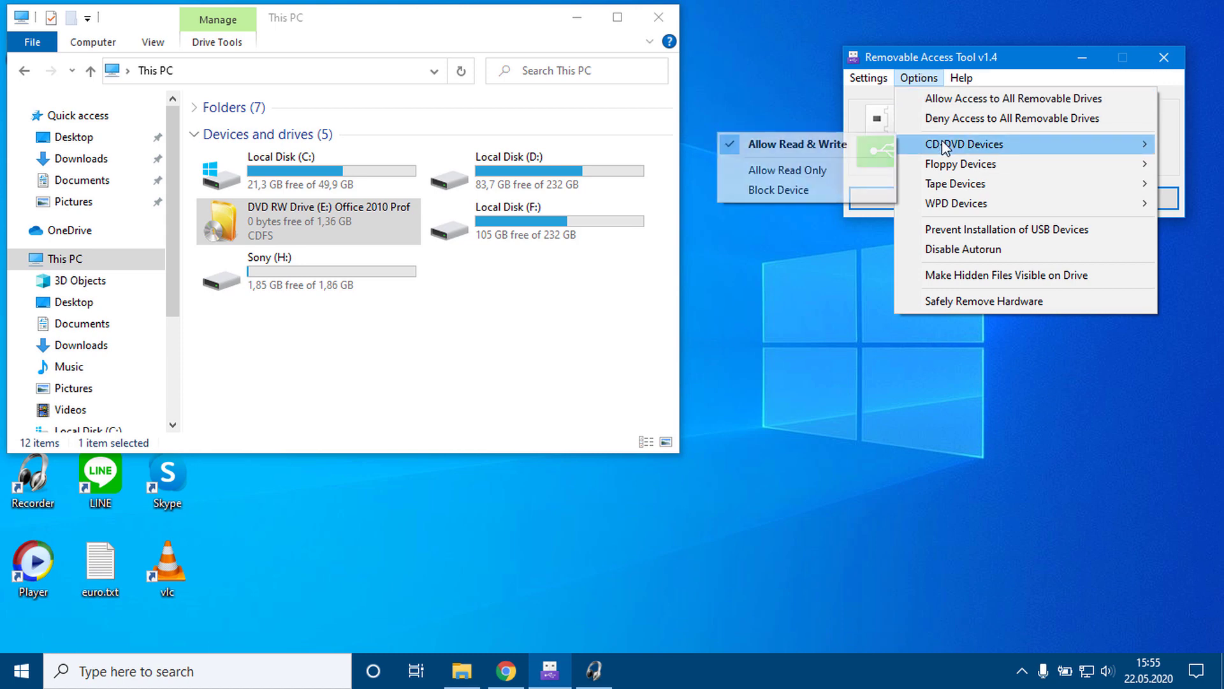
{"action": "left_click", "coordinate": [764, 196]}
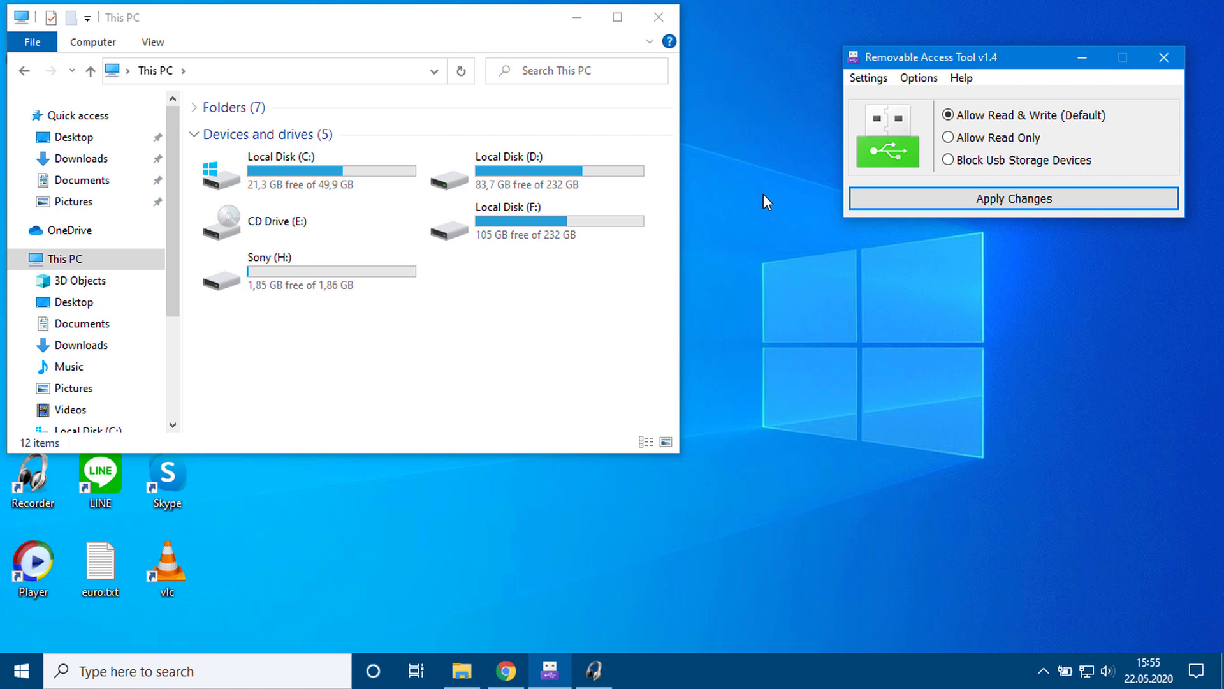
{"action": "double_click", "coordinate": [290, 223]}
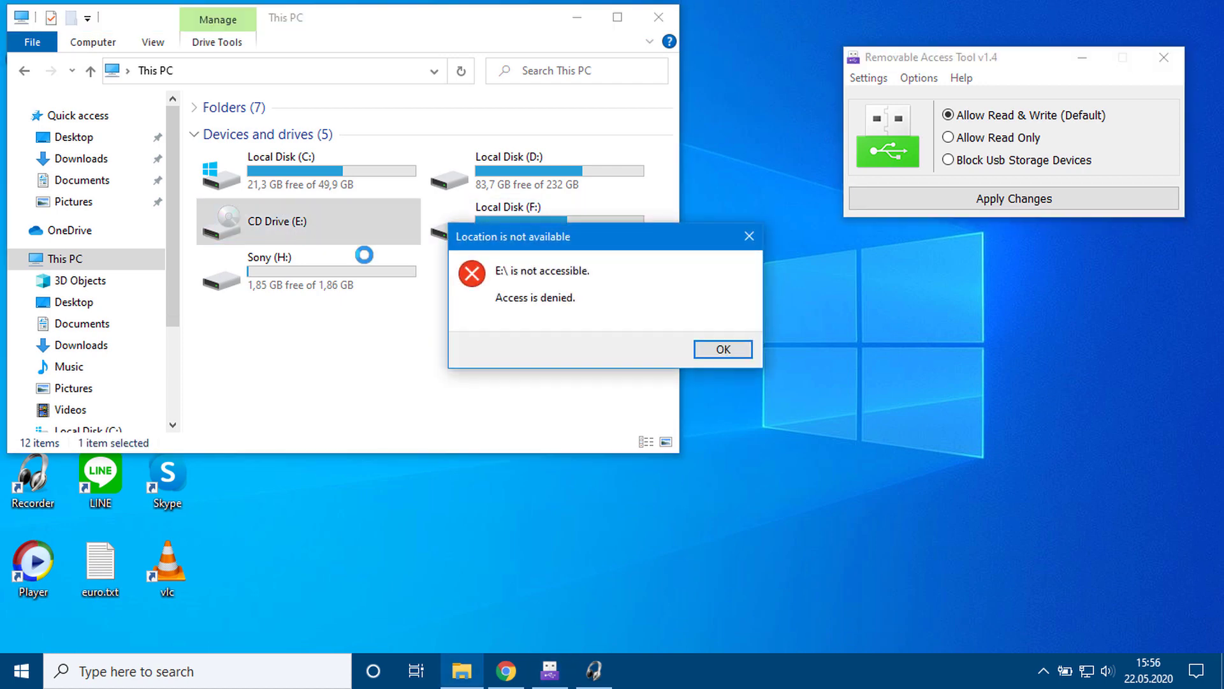
{"action": "left_click", "coordinate": [721, 356]}
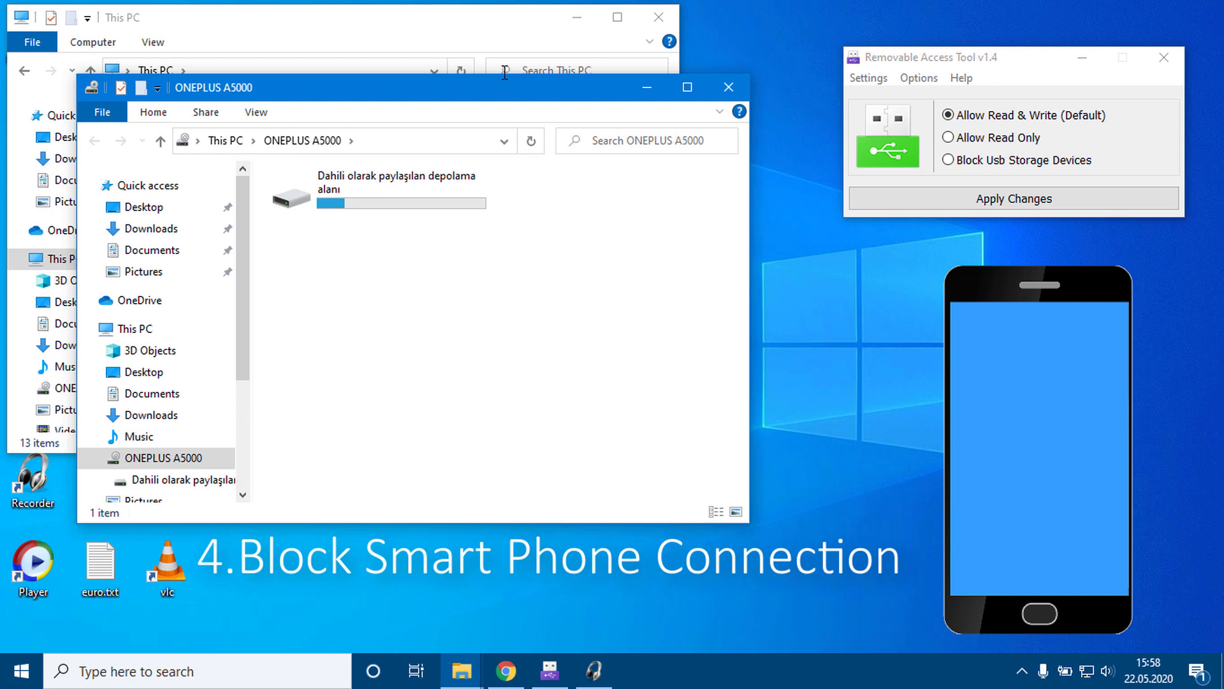
Step: Browse the ONEPLUS A5000 phone's internal shared storage folders from This PC
{"action": "left_click", "coordinate": [718, 100]}
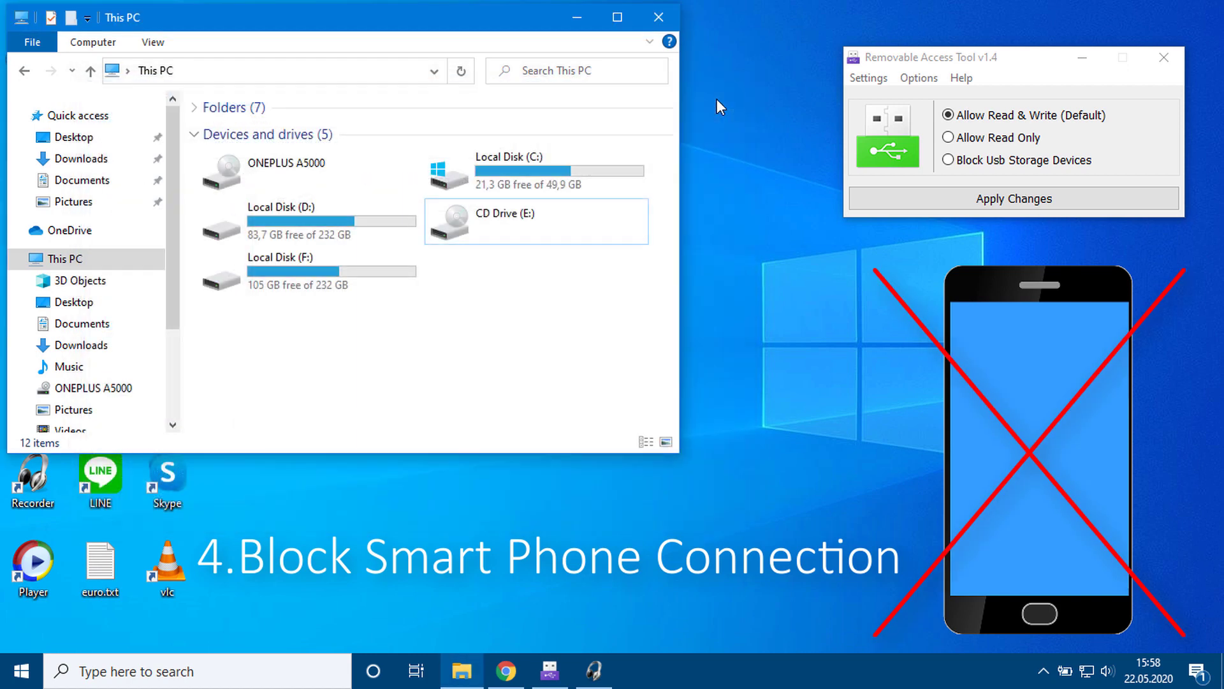
{"action": "double_click", "coordinate": [274, 175]}
{"action": "double_click", "coordinate": [280, 142]}
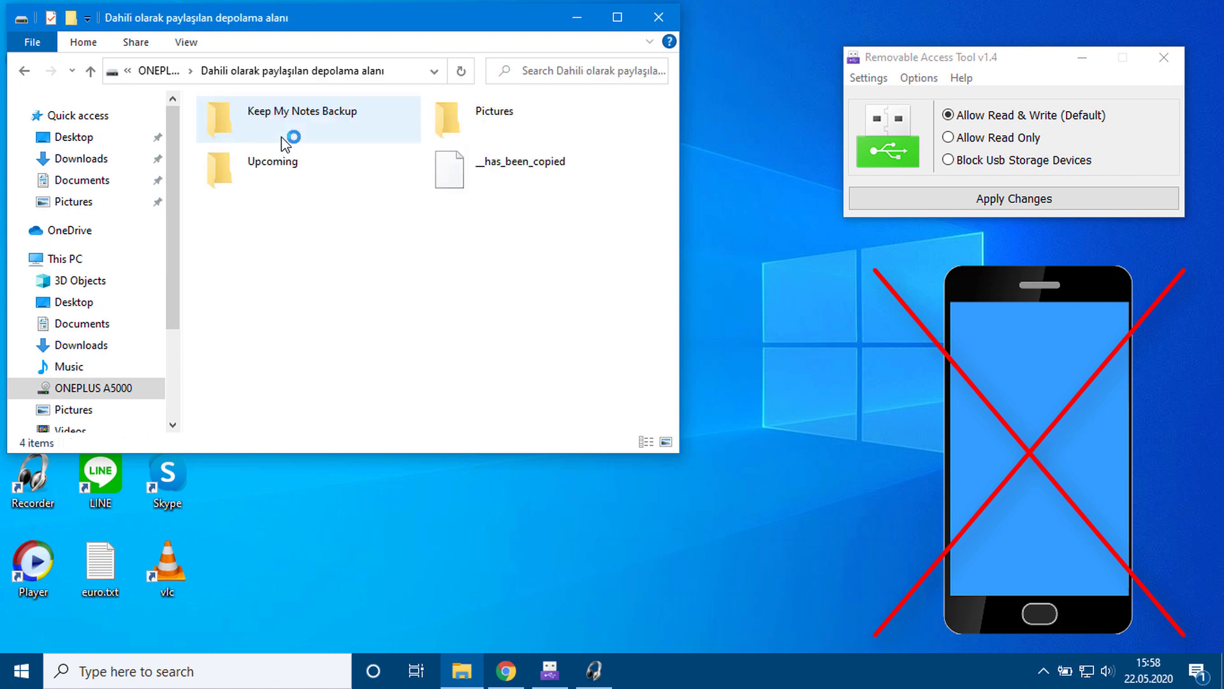
{"action": "left_click_drag", "start_coordinate": [667, 198], "coordinate": [667, 266]}
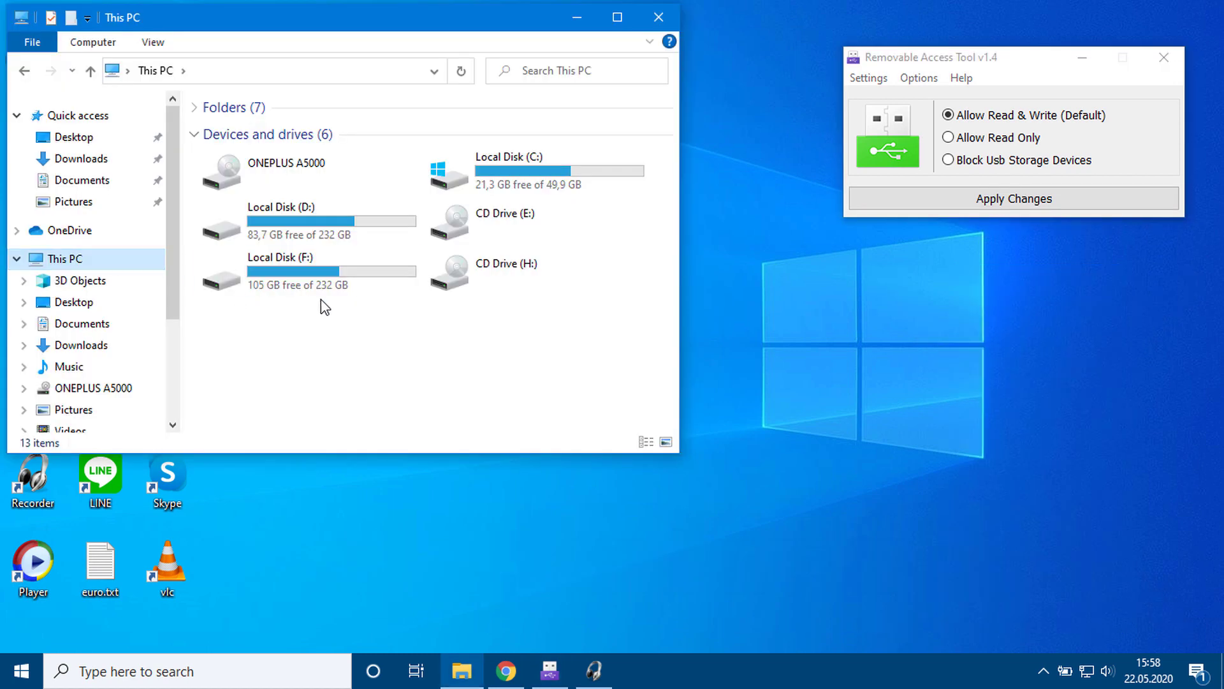
Step: Block portable phone devices and confirm opening ONEPLUS A5000 gives a permission-denied error
{"action": "left_click", "coordinate": [305, 172]}
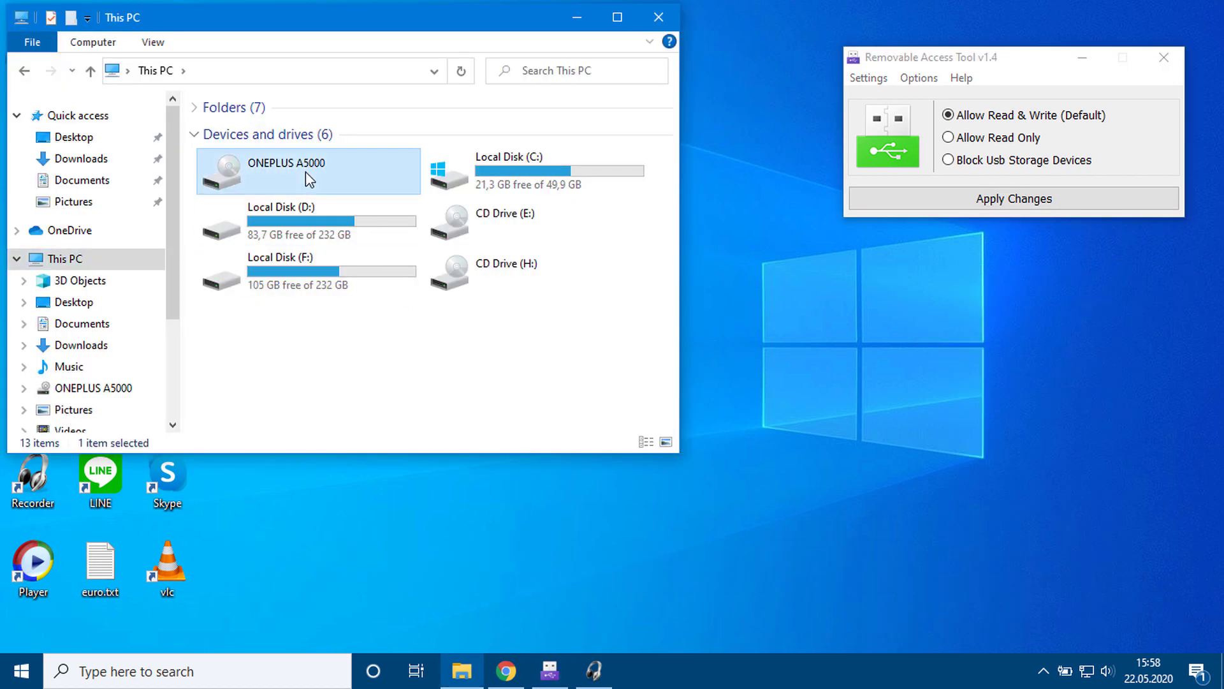
{"action": "left_click", "coordinate": [923, 81]}
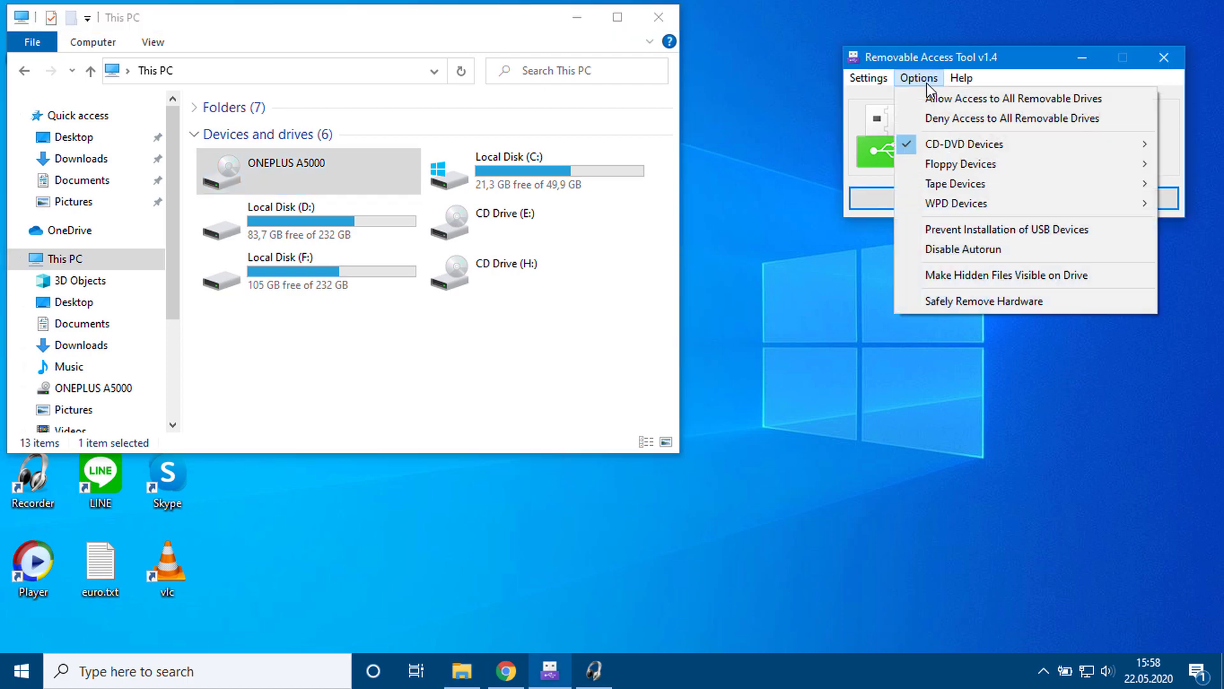
{"action": "mouse_move", "coordinate": [961, 203]}
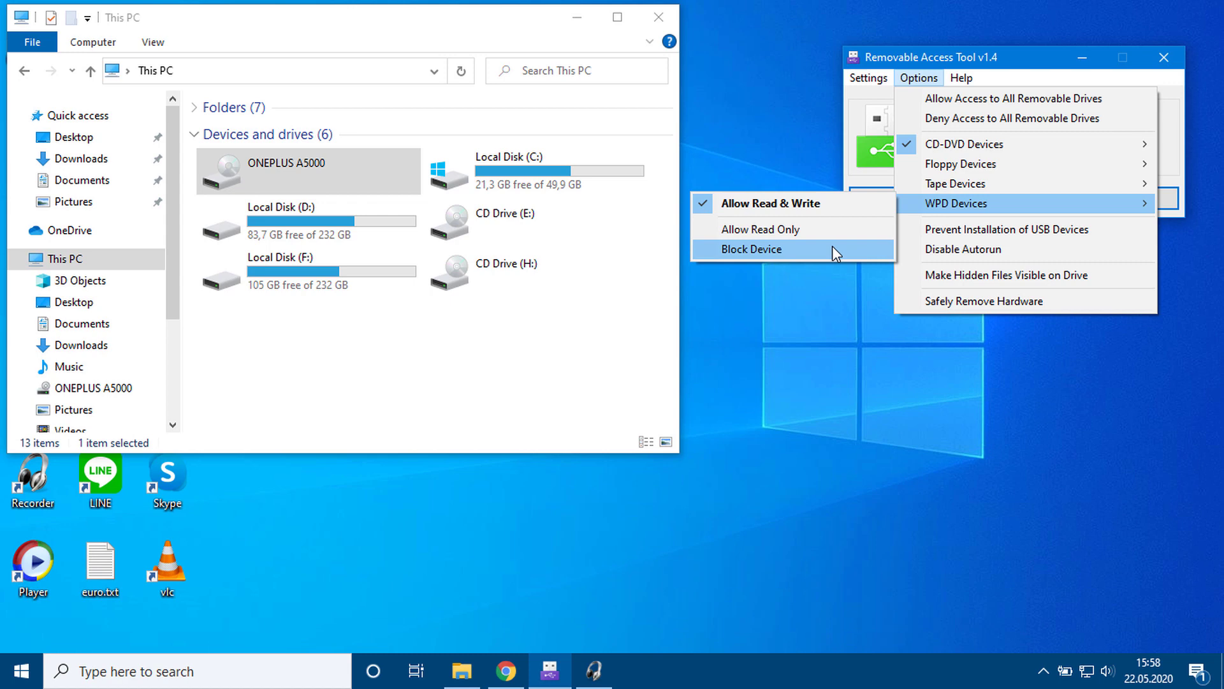
{"action": "left_click", "coordinate": [832, 248]}
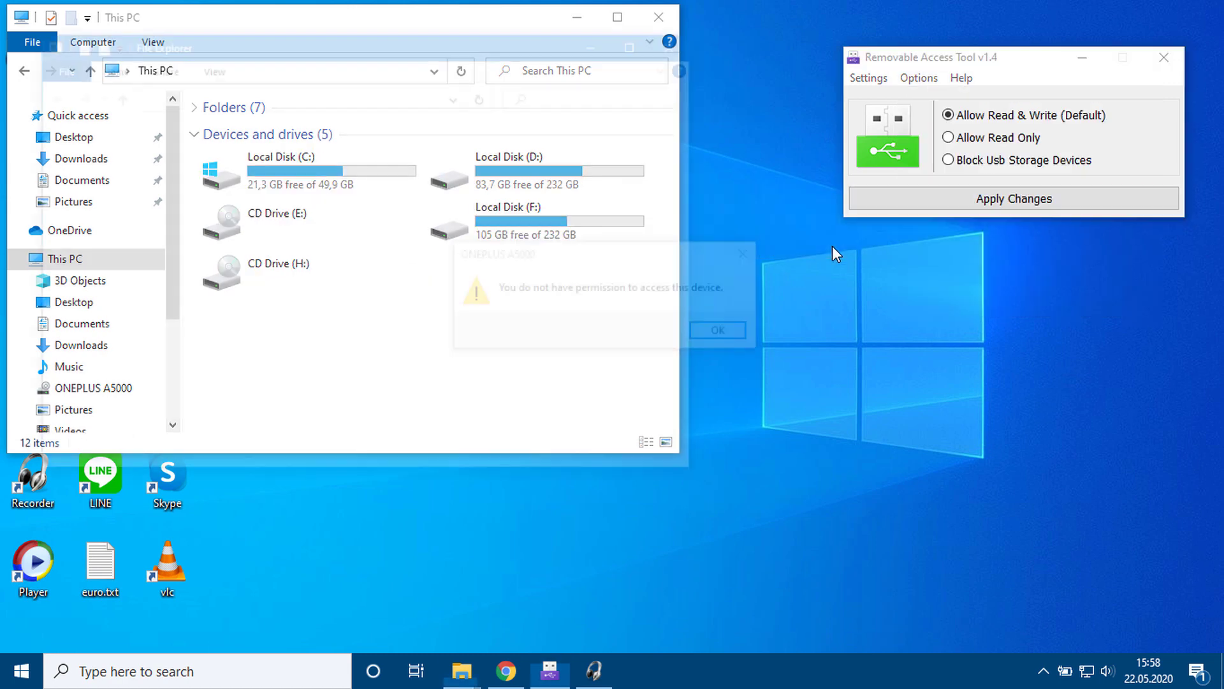
{"action": "left_click_drag", "start_coordinate": [700, 266], "coordinate": [632, 268]}
{"action": "left_click", "coordinate": [653, 325]}
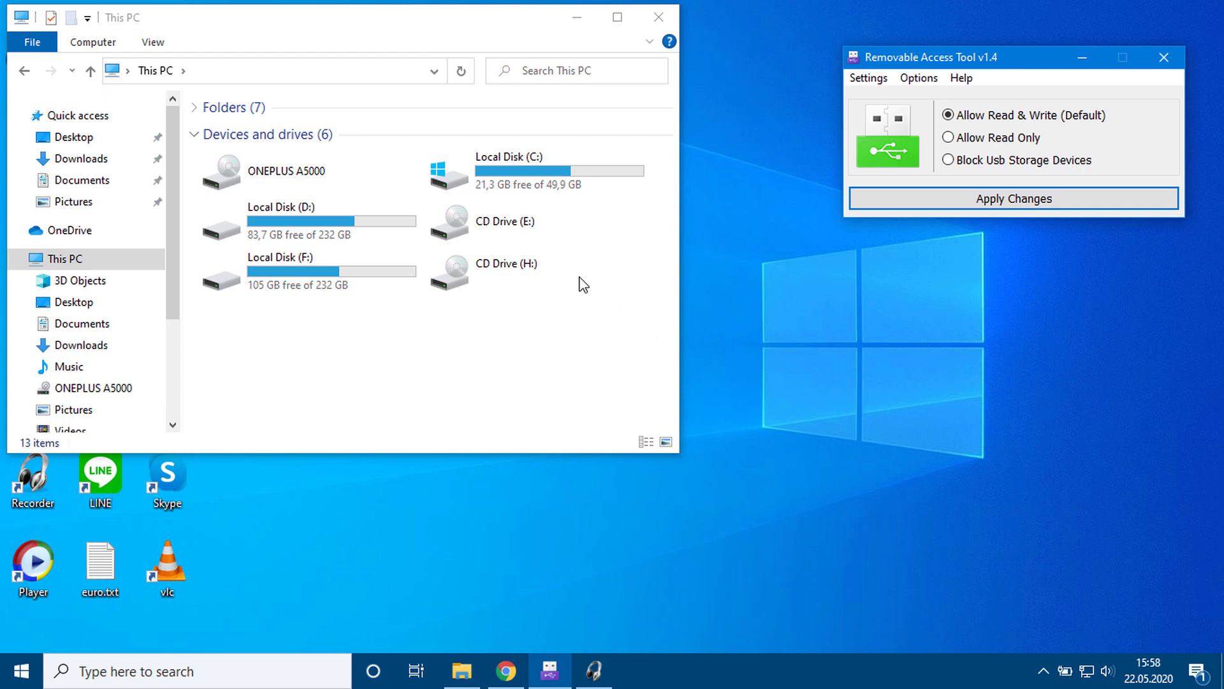
{"action": "double_click", "coordinate": [298, 191]}
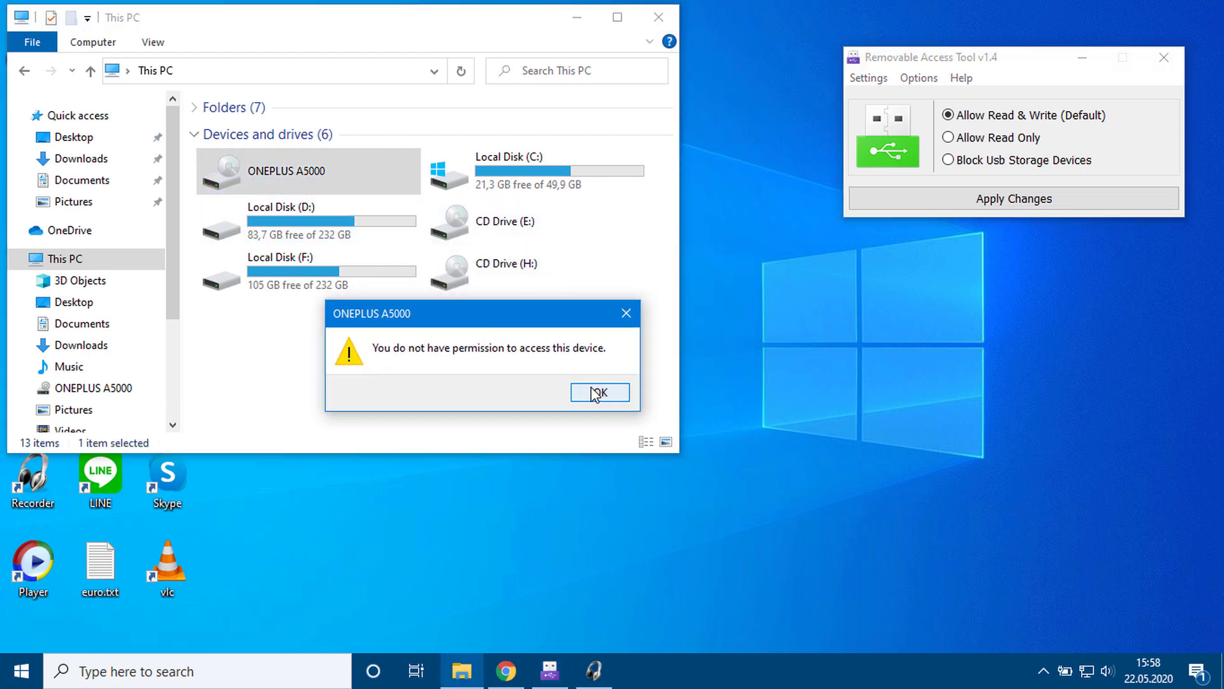
{"action": "left_click", "coordinate": [593, 389]}
Step: Choose Allow Access to All Removable Drives from Options and dismiss the success messages
{"action": "left_click", "coordinate": [956, 57]}
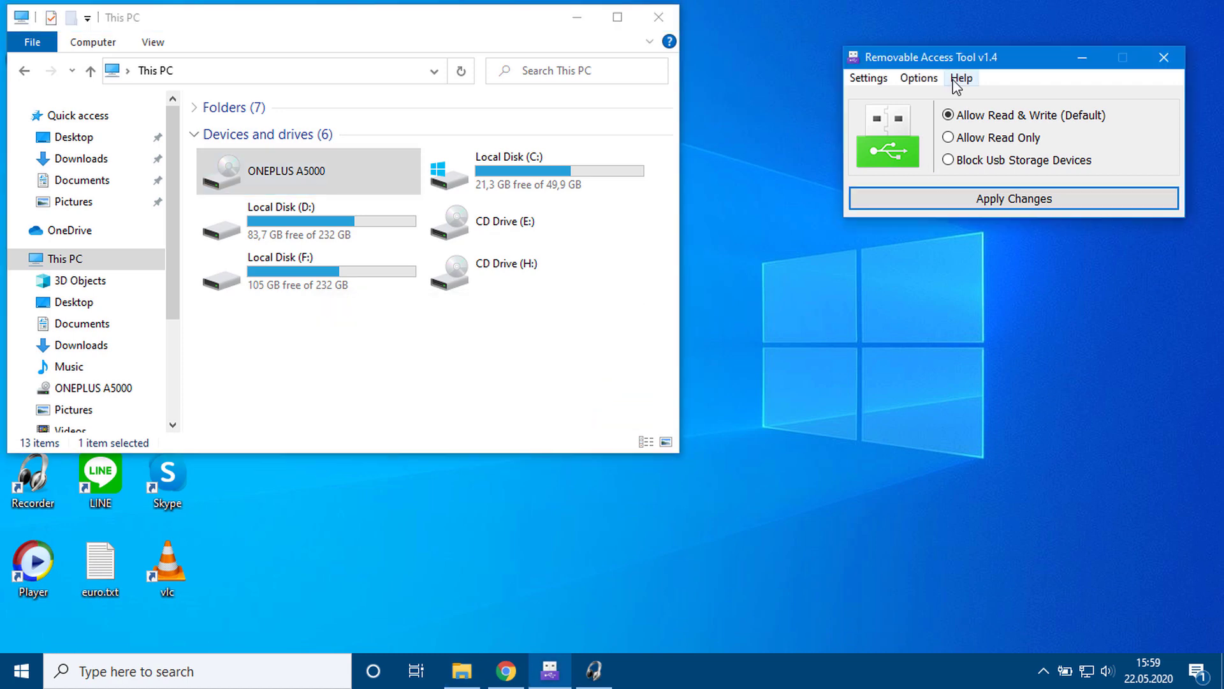
{"action": "left_click", "coordinate": [918, 78]}
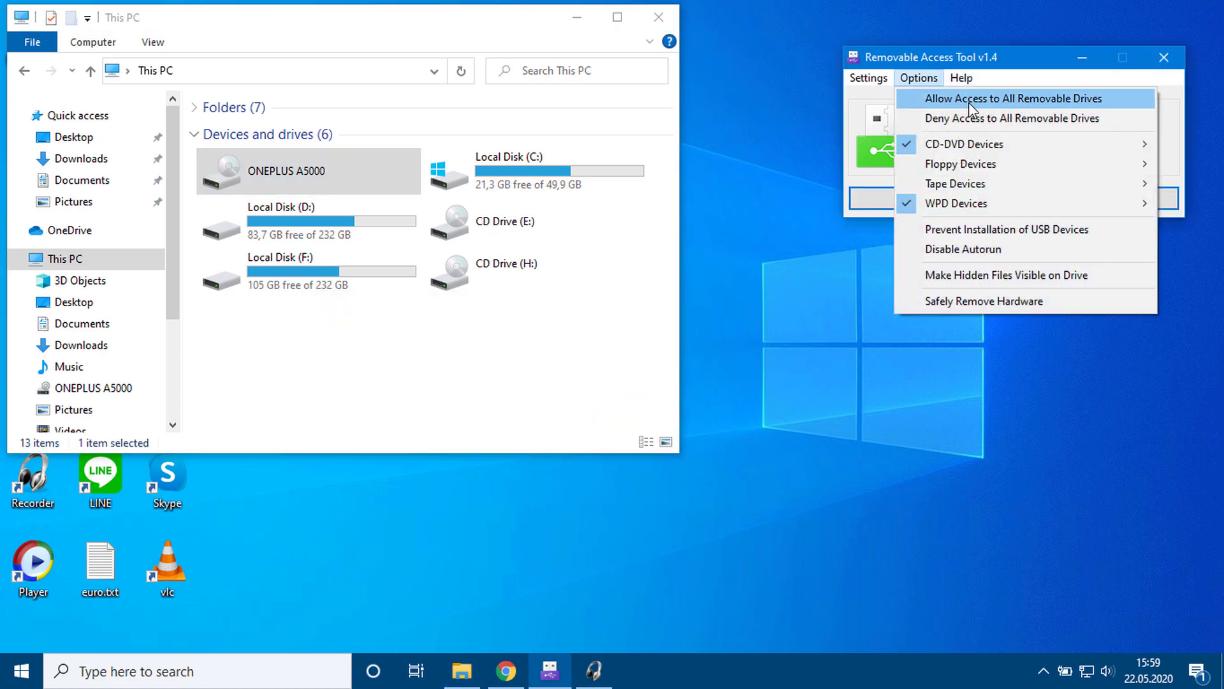
{"action": "left_click", "coordinate": [956, 94]}
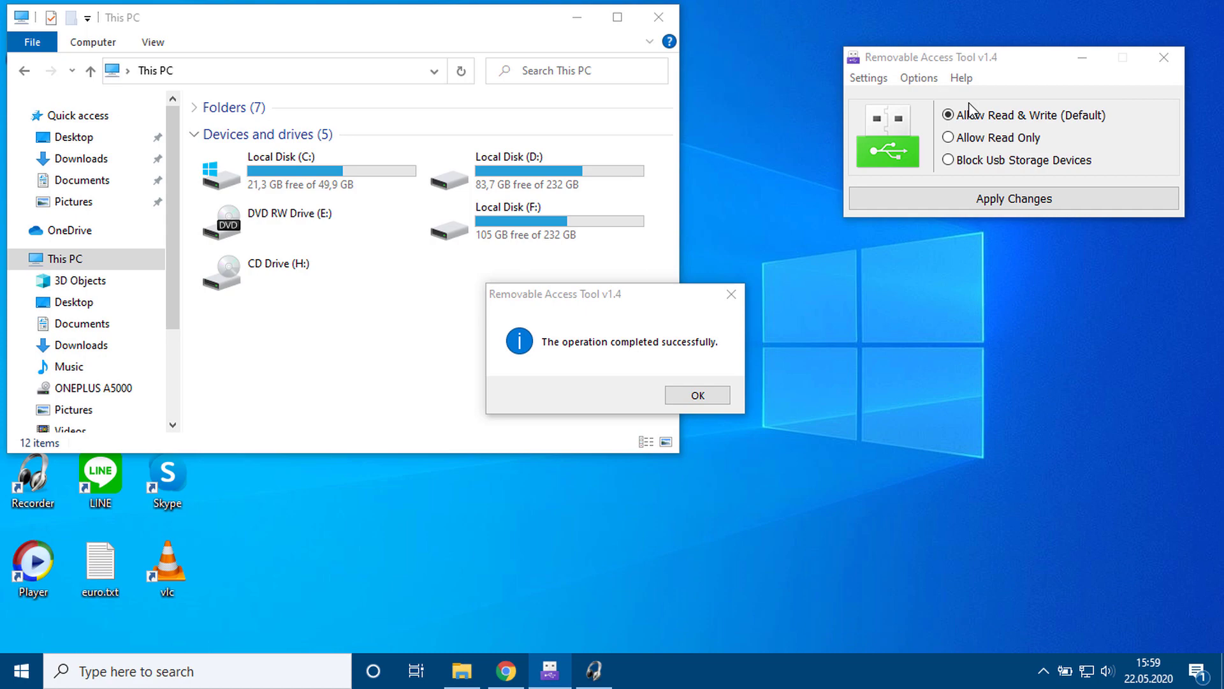
{"action": "left_click", "coordinate": [720, 332]}
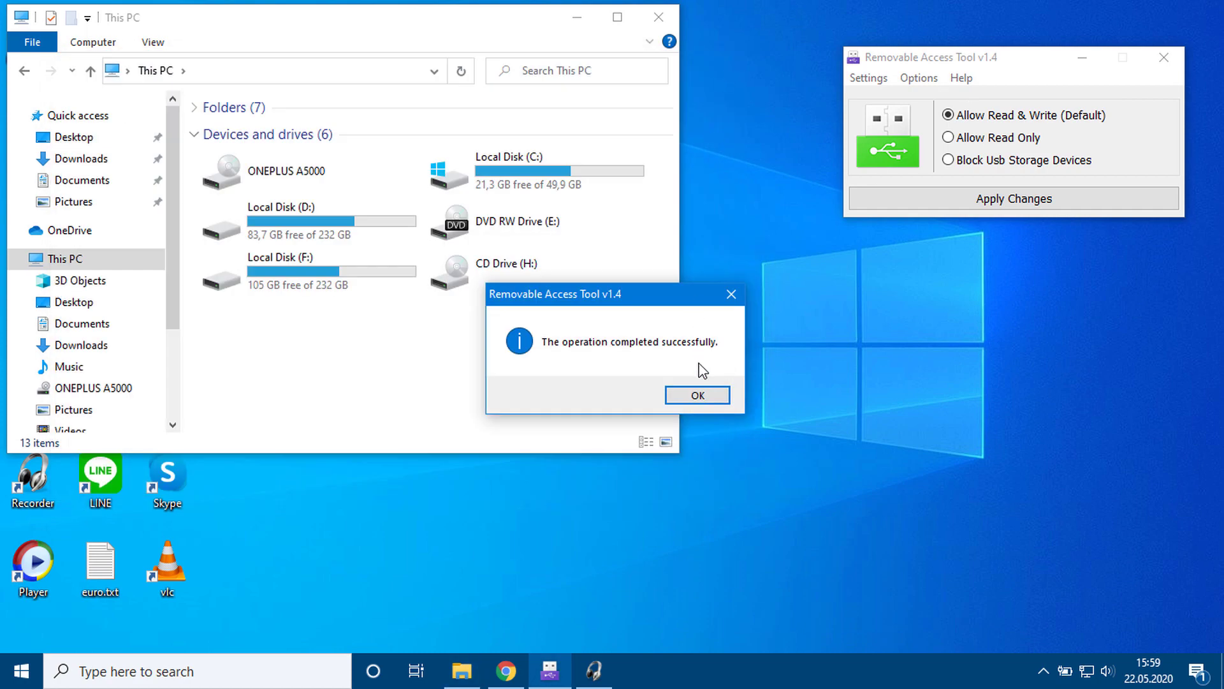
{"action": "left_click", "coordinate": [697, 391]}
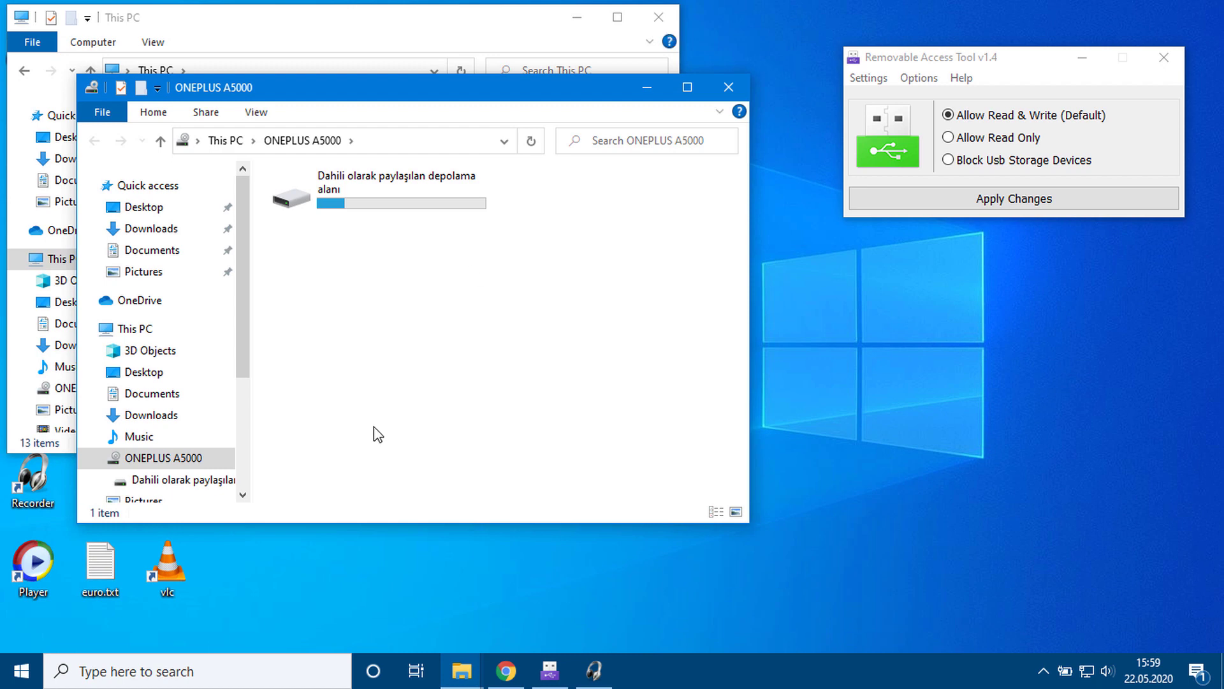
Step: Open ONEPLUS A5000's internal storage in Explorer to confirm access works again
{"action": "left_click", "coordinate": [728, 83]}
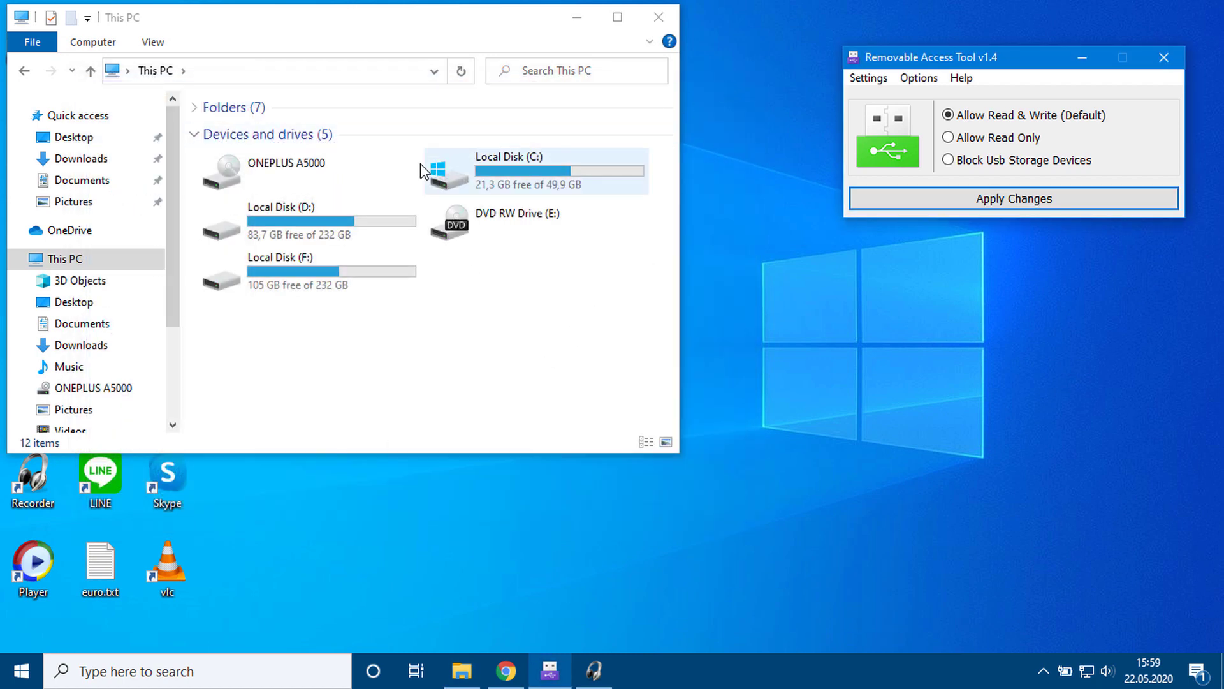
{"action": "double_click", "coordinate": [305, 173]}
{"action": "left_click", "coordinate": [289, 127]}
{"action": "double_click", "coordinate": [290, 128]}
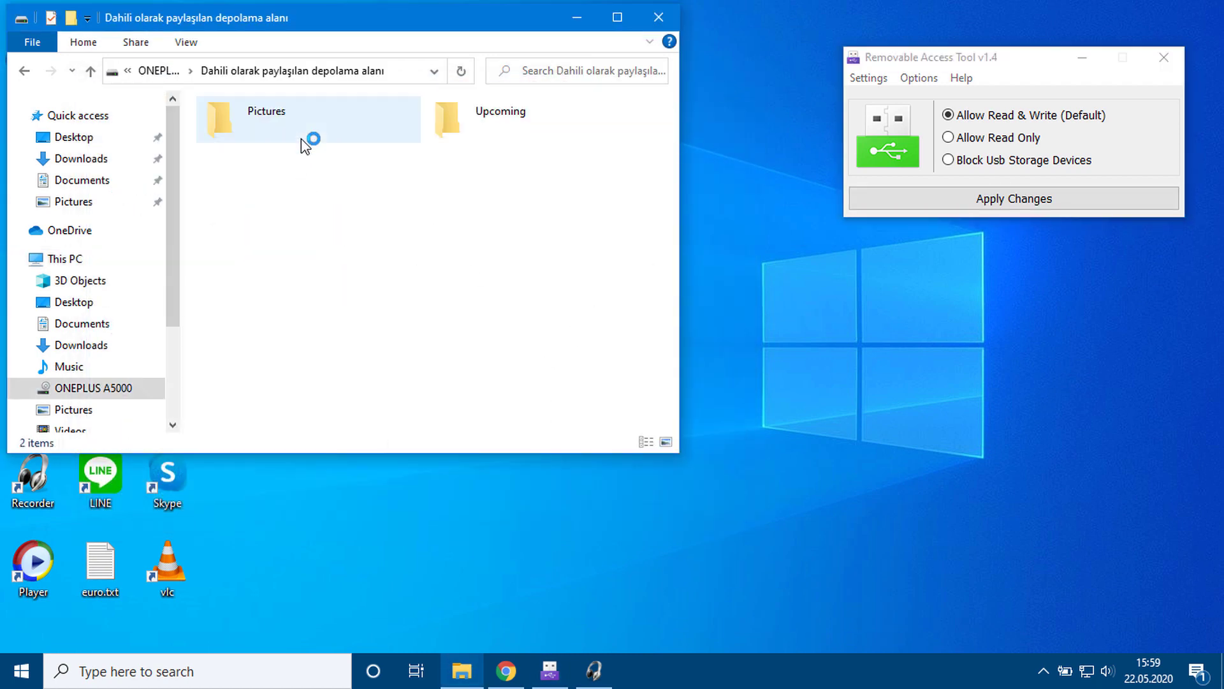
{"action": "left_click", "coordinate": [664, 16]}
{"action": "key", "text": "super+e"}
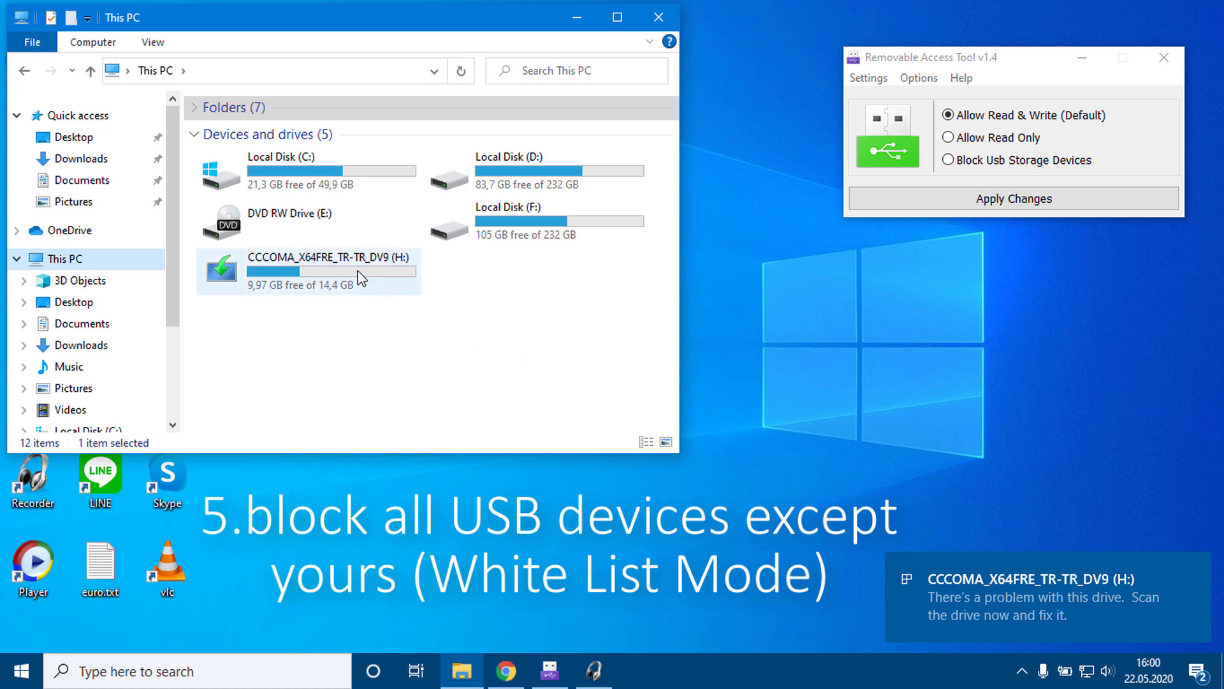
Step: Open and close the plugged-in H: drive, then enable Prevent Installation of USB Devices
{"action": "left_click", "coordinate": [477, 329]}
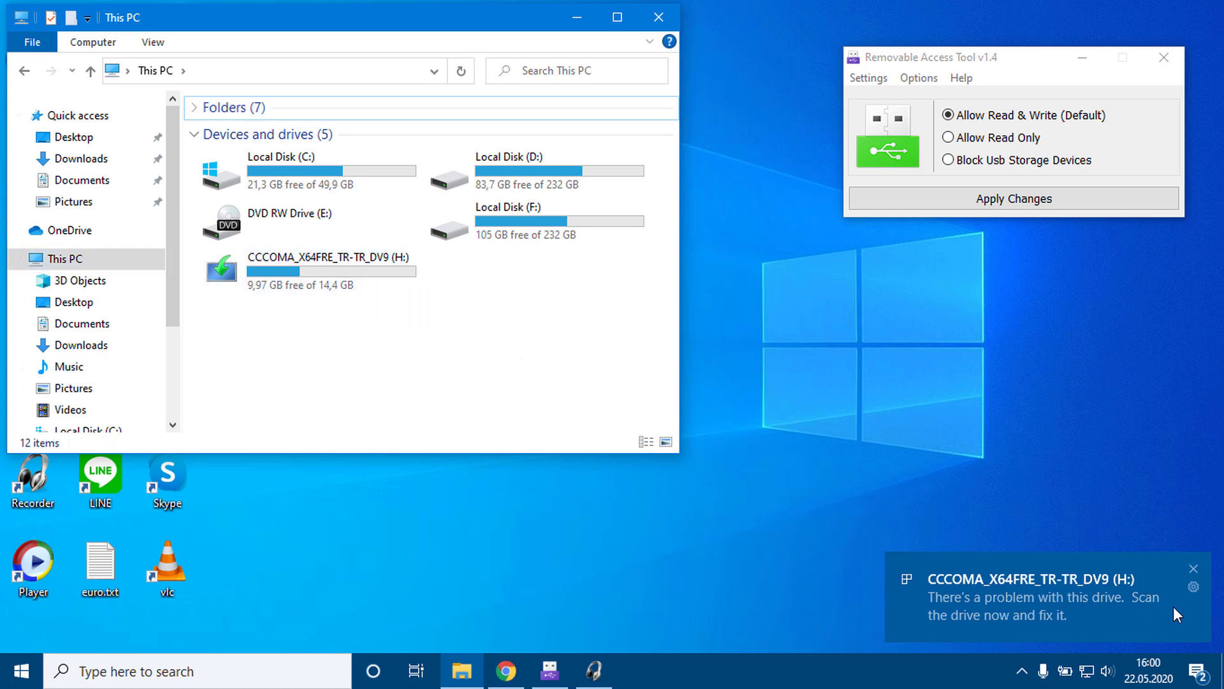
{"action": "left_click", "coordinate": [1193, 568]}
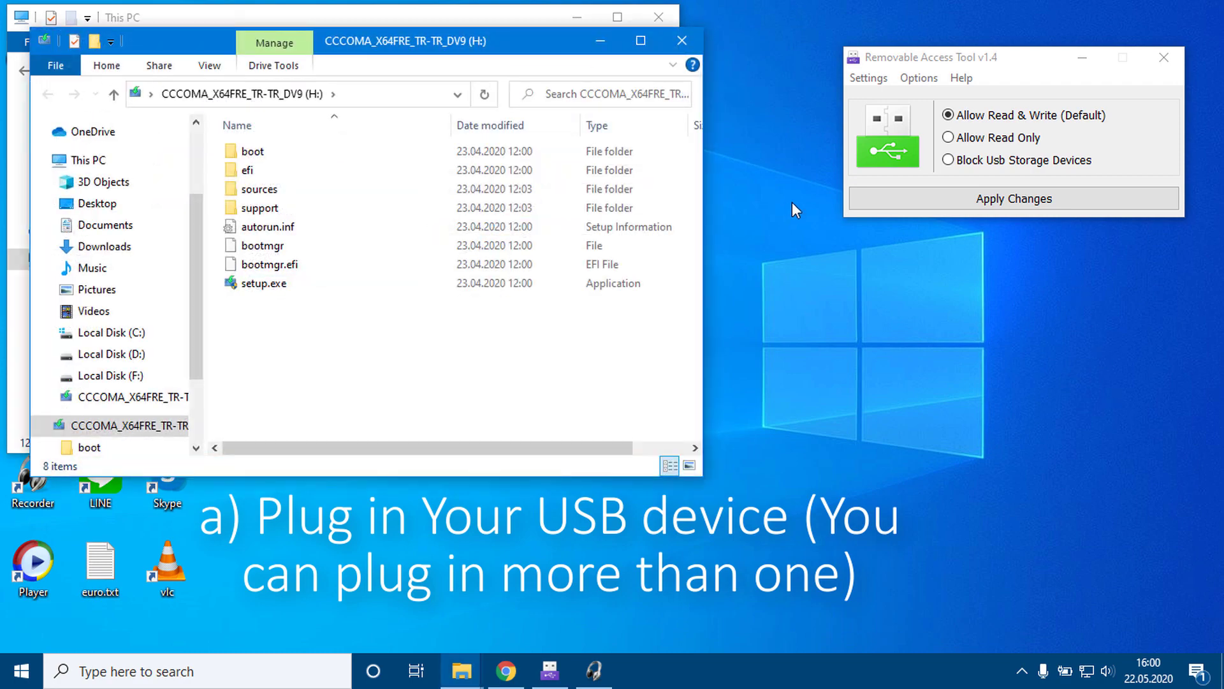
{"action": "left_click", "coordinate": [681, 41]}
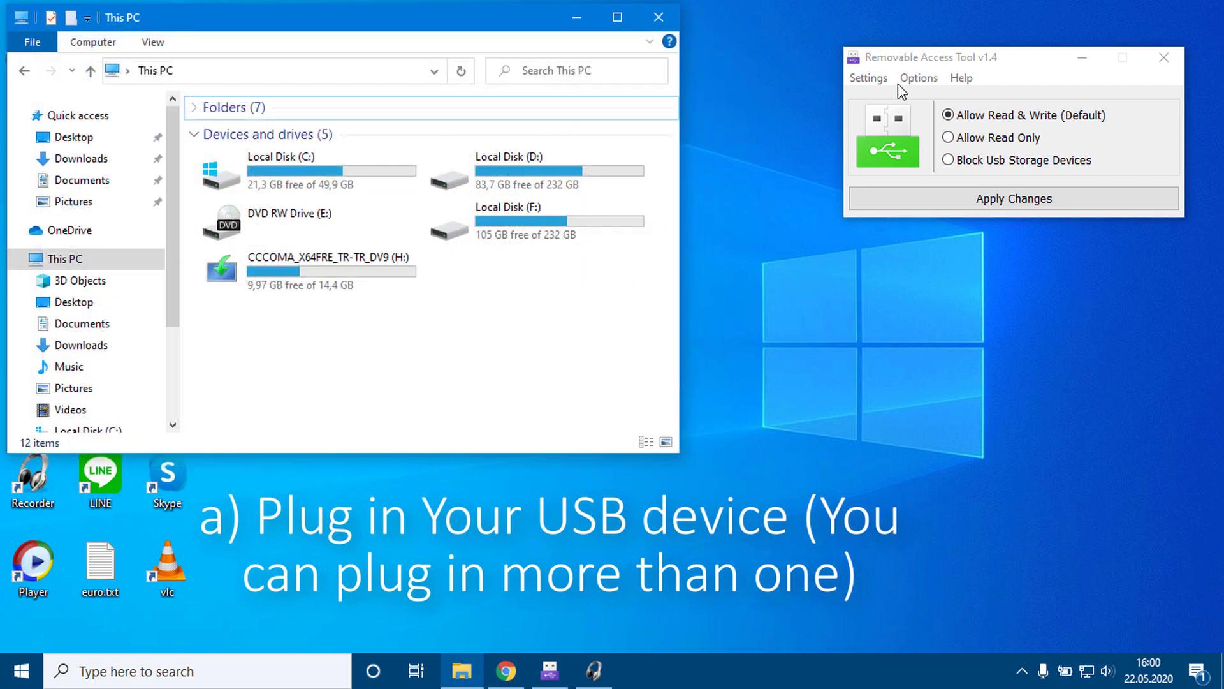
{"action": "left_click", "coordinate": [925, 77]}
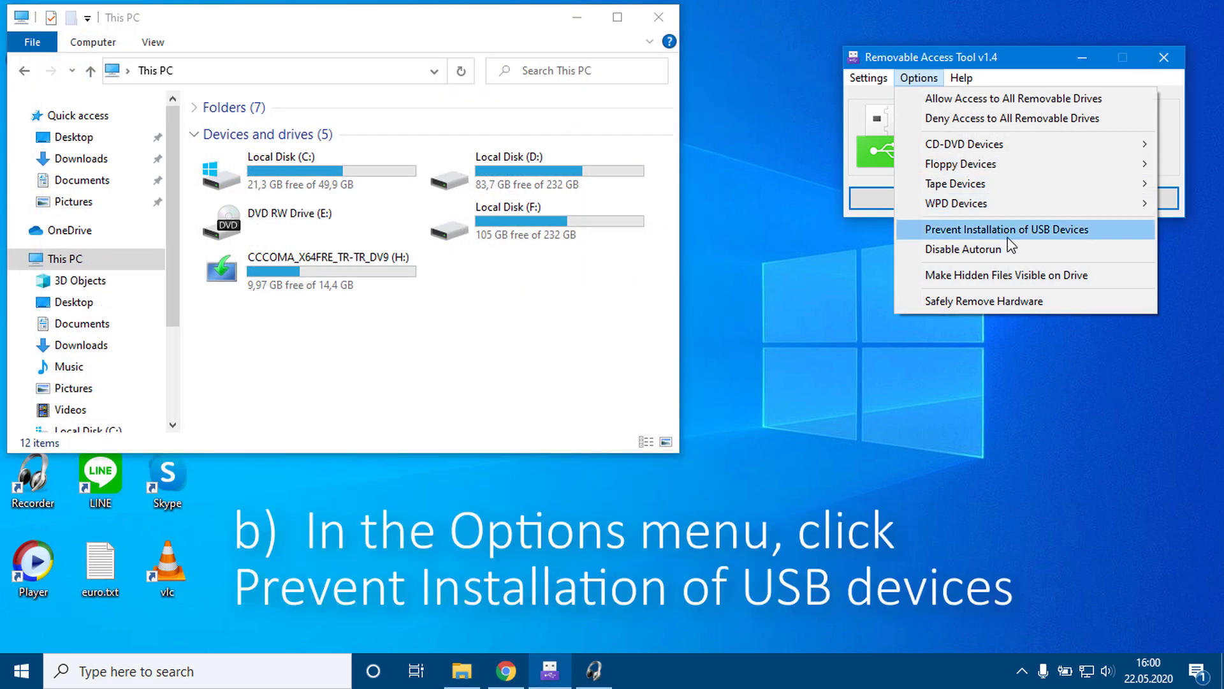
{"action": "left_click", "coordinate": [1077, 234]}
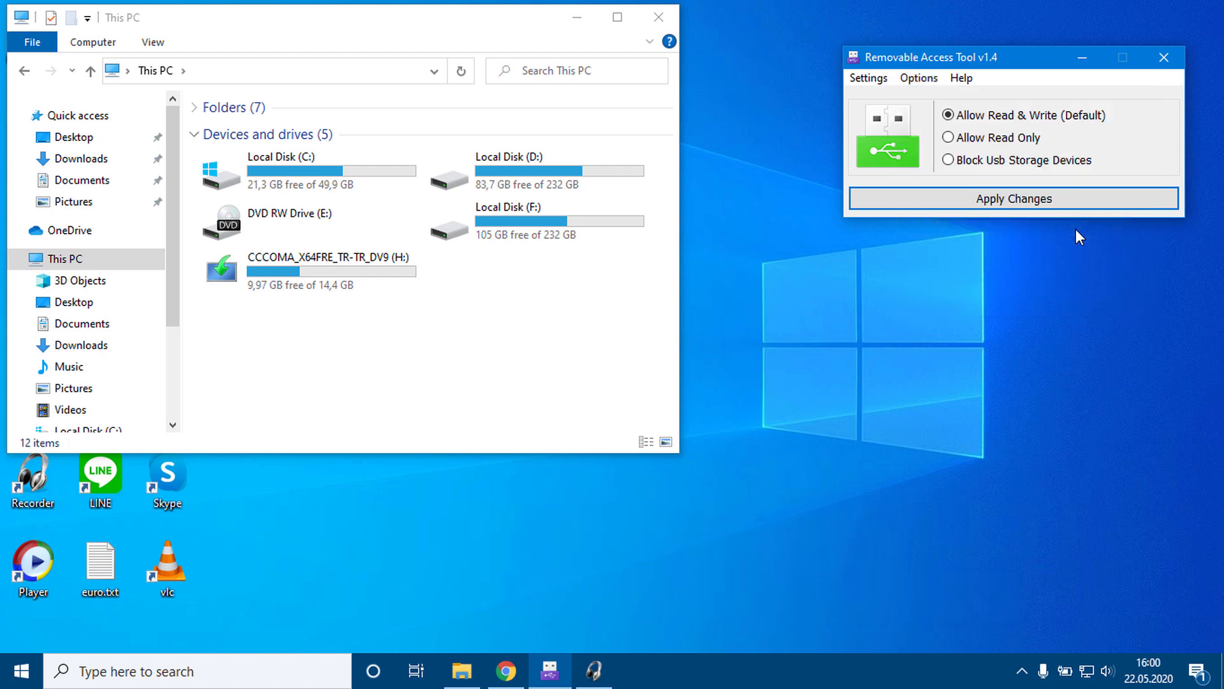
{"action": "left_click", "coordinate": [348, 291]}
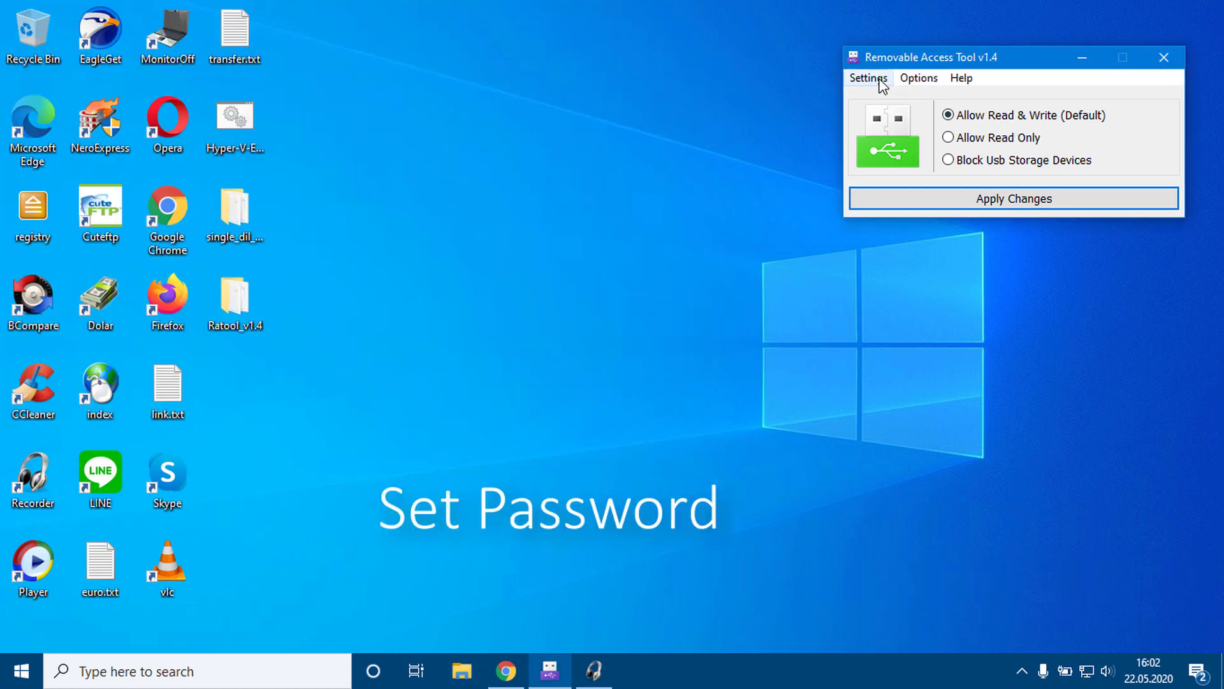
Step: Open Settings > Change Password and enter and retype a new password
{"action": "left_click", "coordinate": [882, 83]}
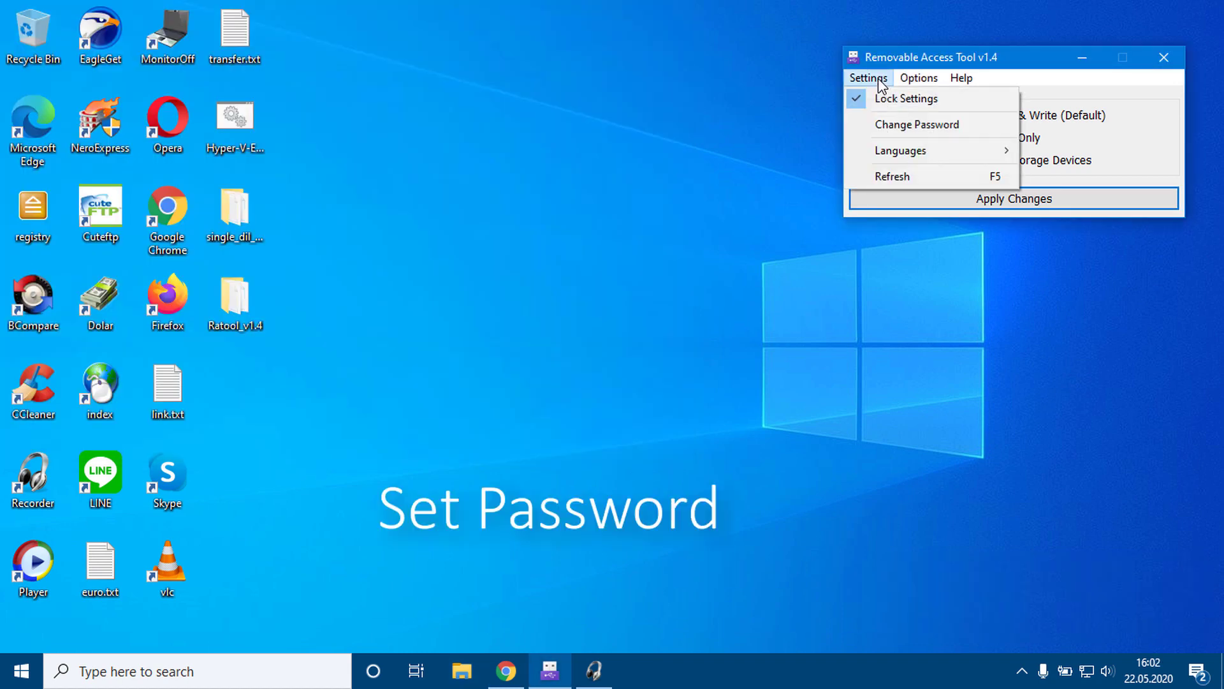
{"action": "left_click", "coordinate": [898, 126]}
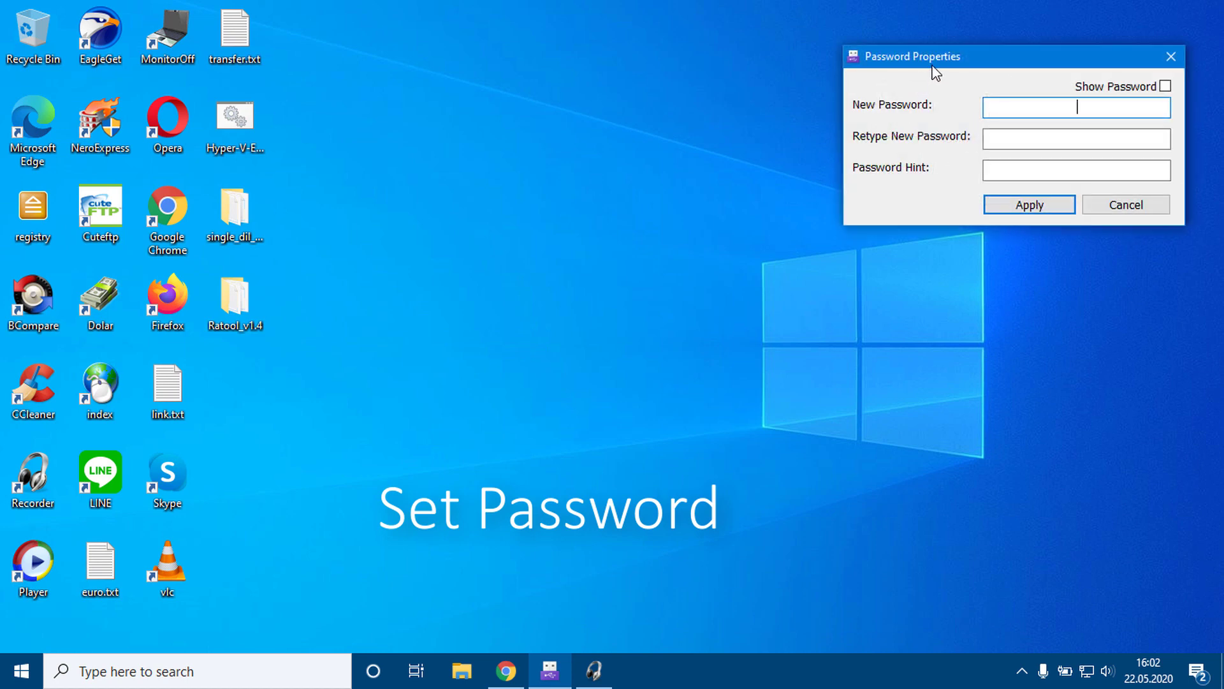
{"action": "left_click_drag", "start_coordinate": [921, 66], "coordinate": [583, 245]}
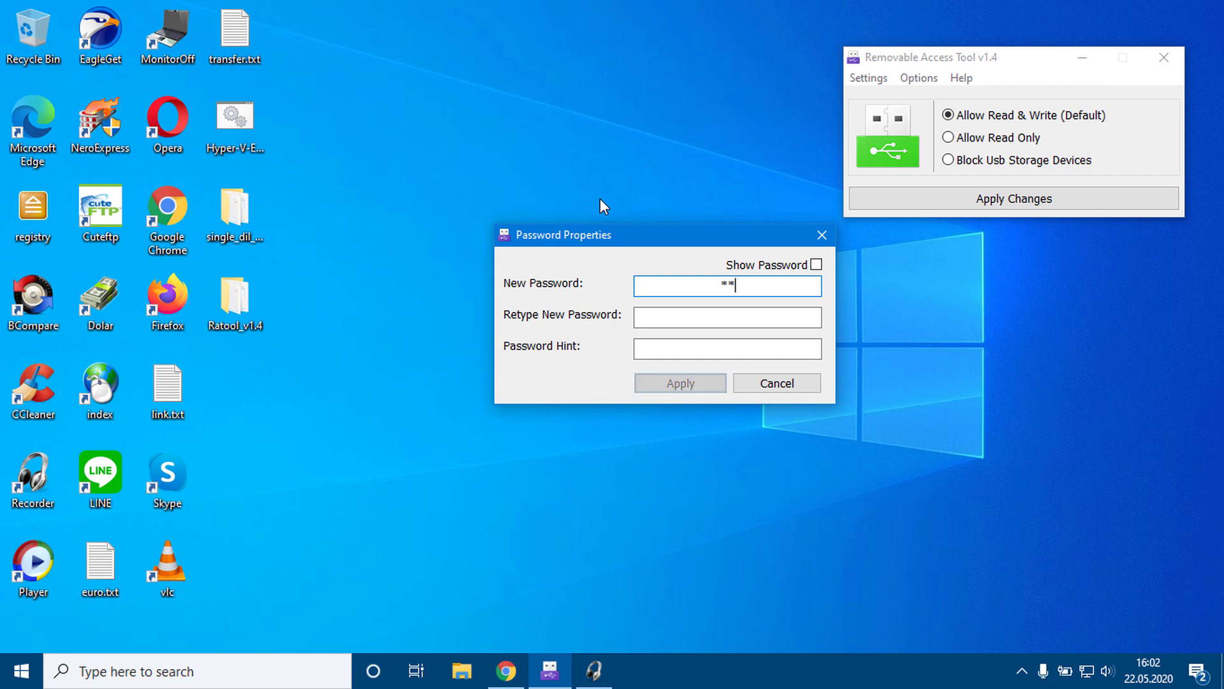
{"action": "type", "text": "**"}
{"action": "key", "text": "Tab"}
{"action": "type", "text": "***"}
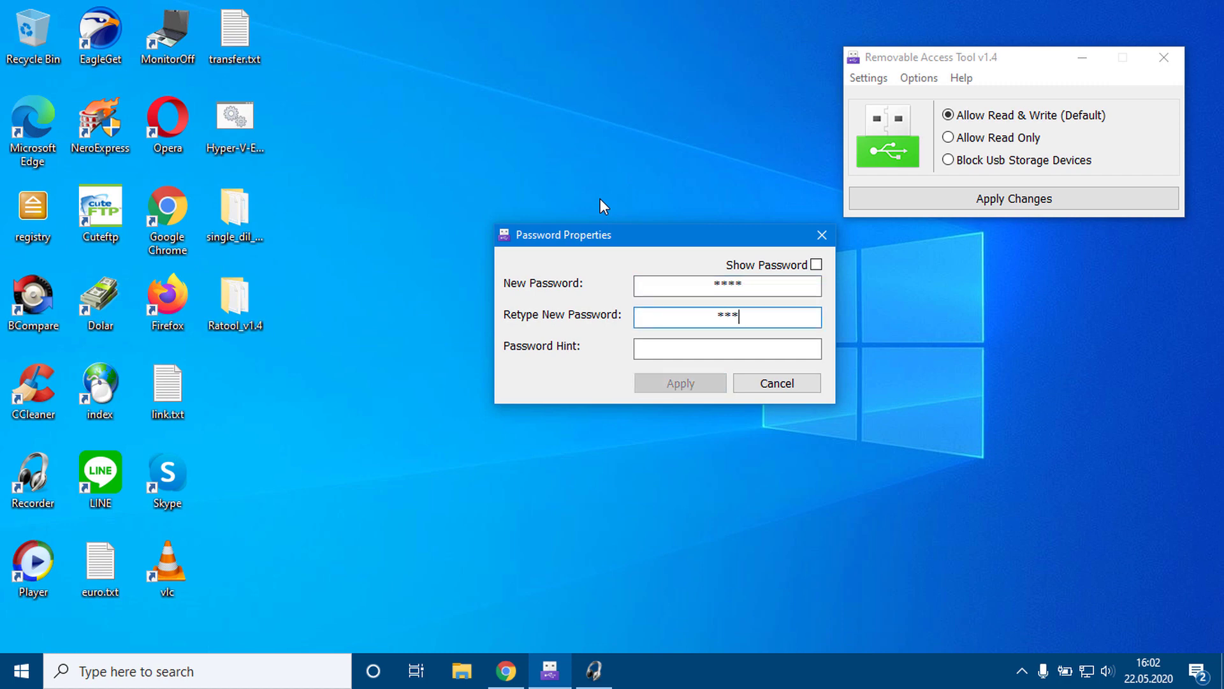
{"action": "type", "text": "*"}
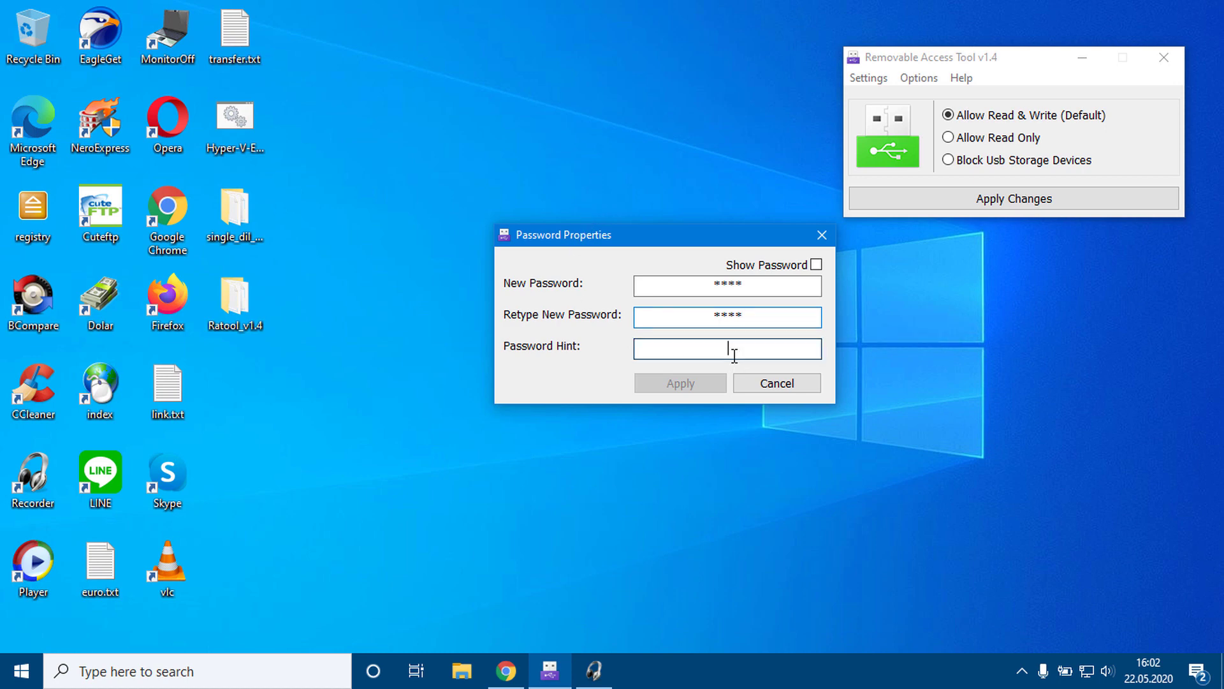
Step: Add a password hint, apply the new password, and close the tool
{"action": "left_click", "coordinate": [734, 355]}
{"action": "type", "text": "test"}
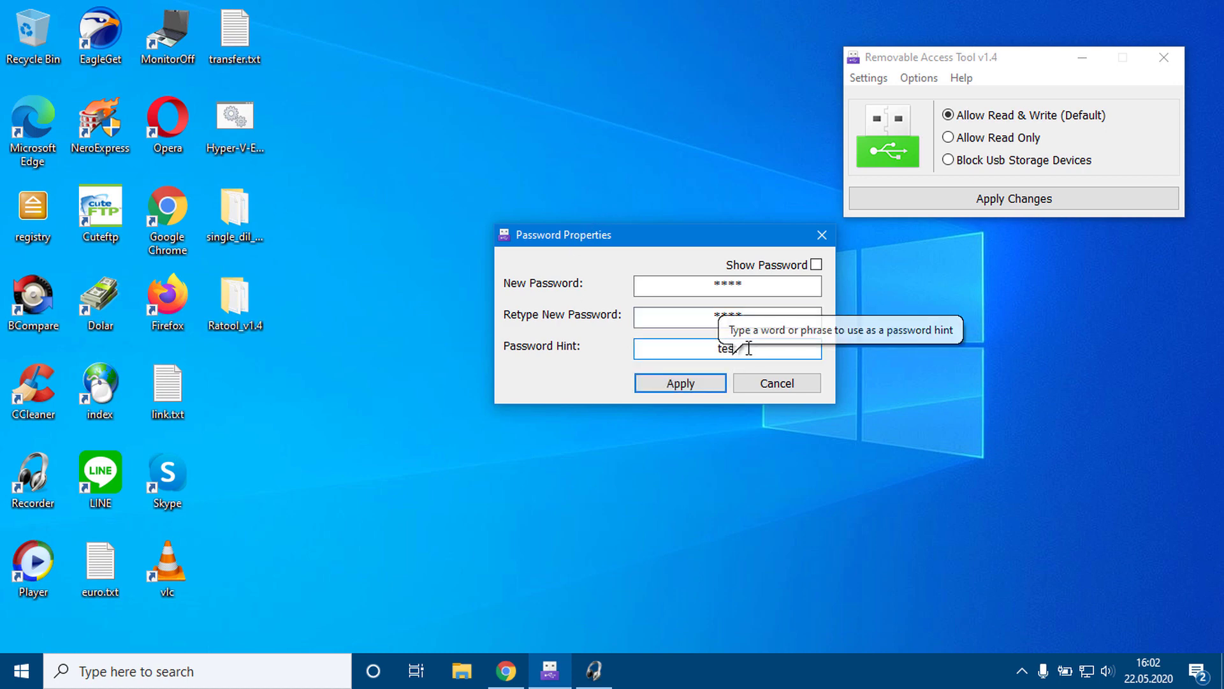
{"action": "left_click", "coordinate": [695, 385]}
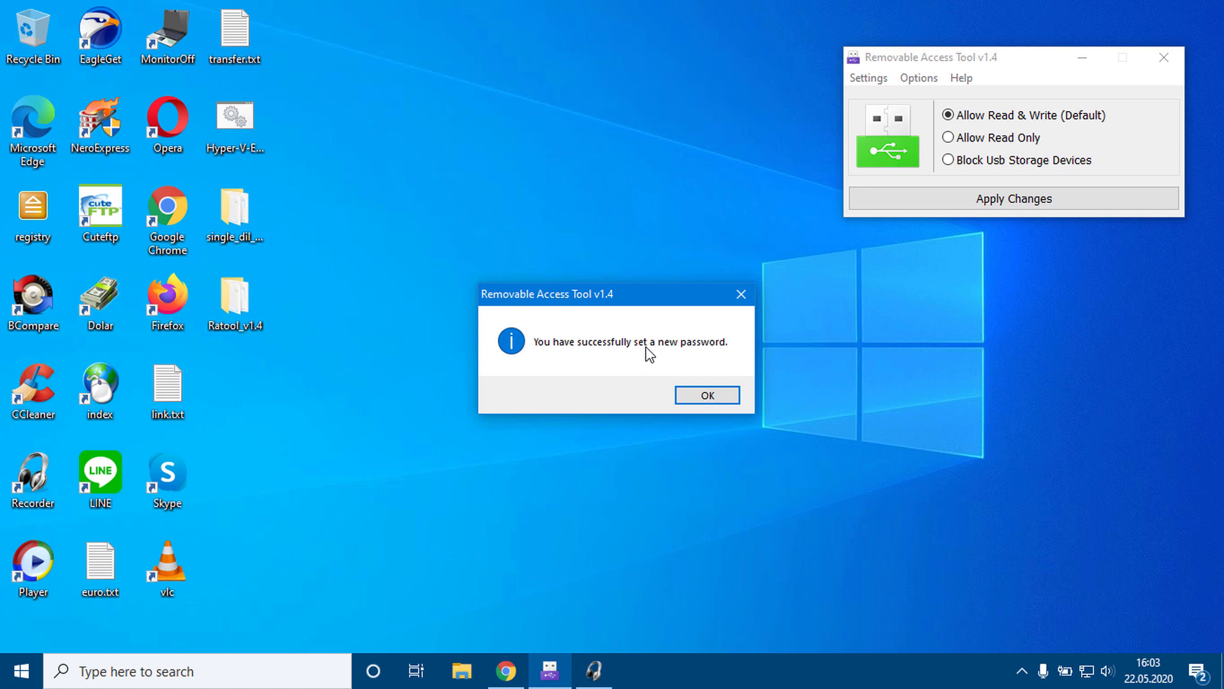
{"action": "left_click", "coordinate": [710, 395]}
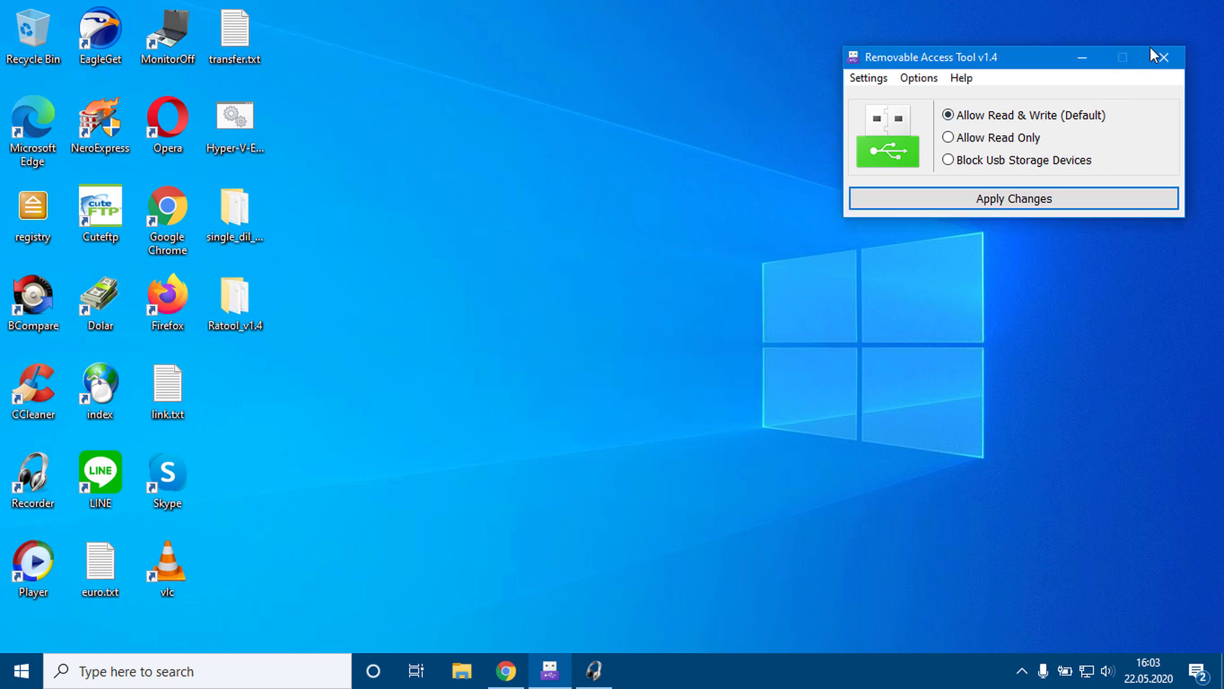
{"action": "left_click", "coordinate": [1152, 52]}
Step: Relaunch Ratool_x64.exe from the Ratool_v1.4 folder and view the saved password hint
{"action": "double_click", "coordinate": [247, 298]}
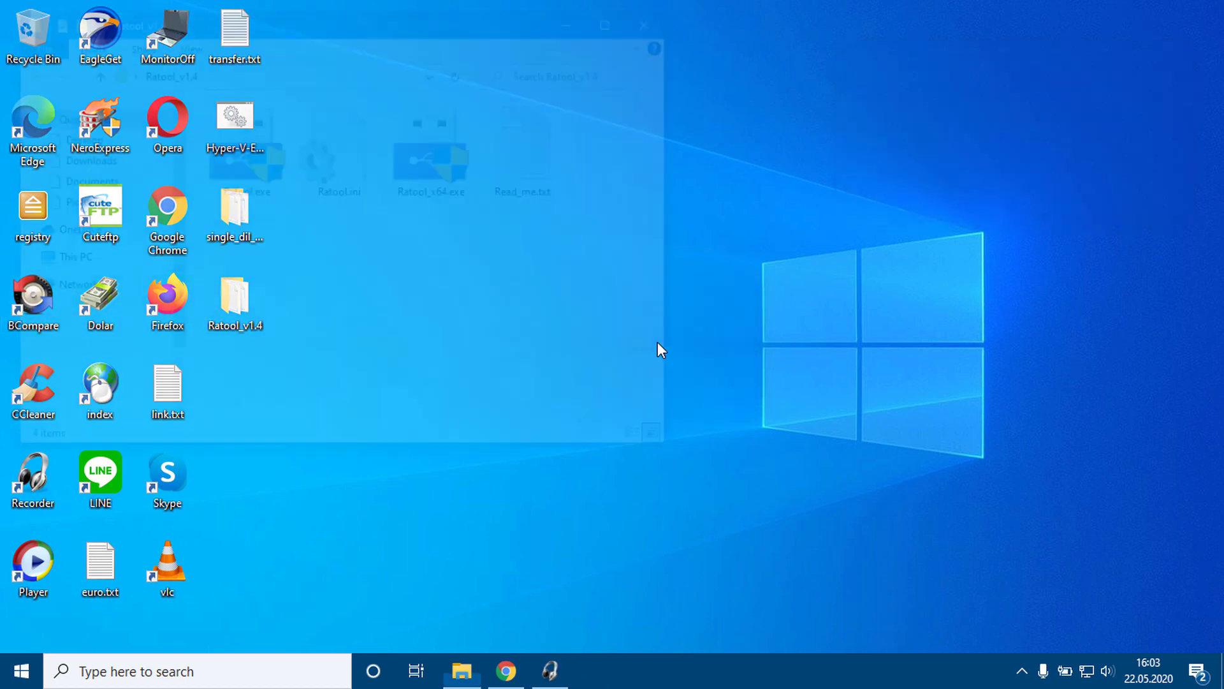
{"action": "left_click", "coordinate": [449, 182]}
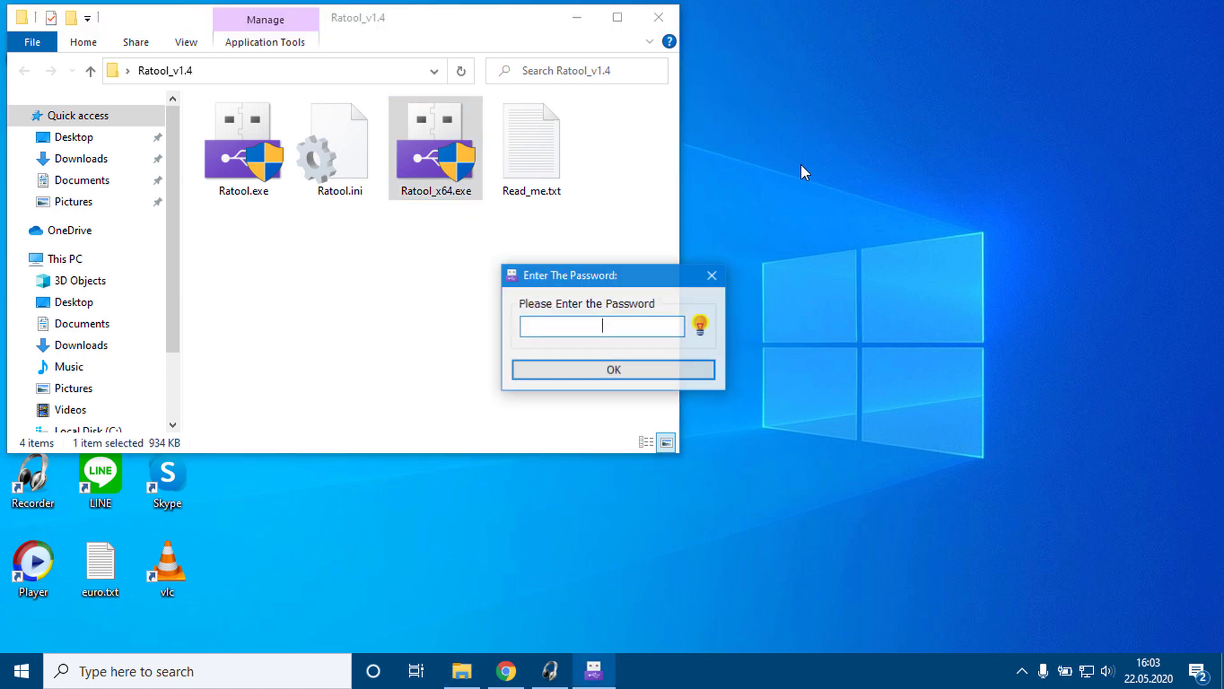
{"action": "left_click", "coordinate": [577, 18]}
{"action": "left_click_drag", "start_coordinate": [632, 281], "coordinate": [970, 134]}
{"action": "left_click", "coordinate": [1044, 183]}
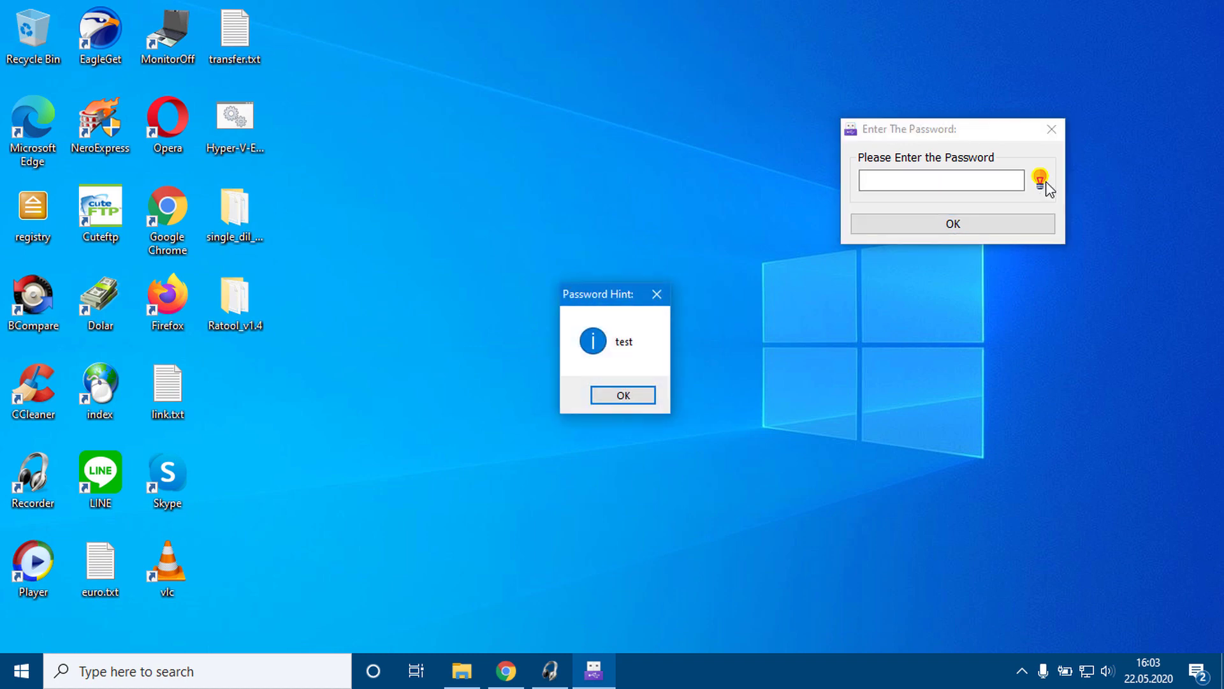
{"action": "left_click_drag", "start_coordinate": [648, 300], "coordinate": [931, 279]}
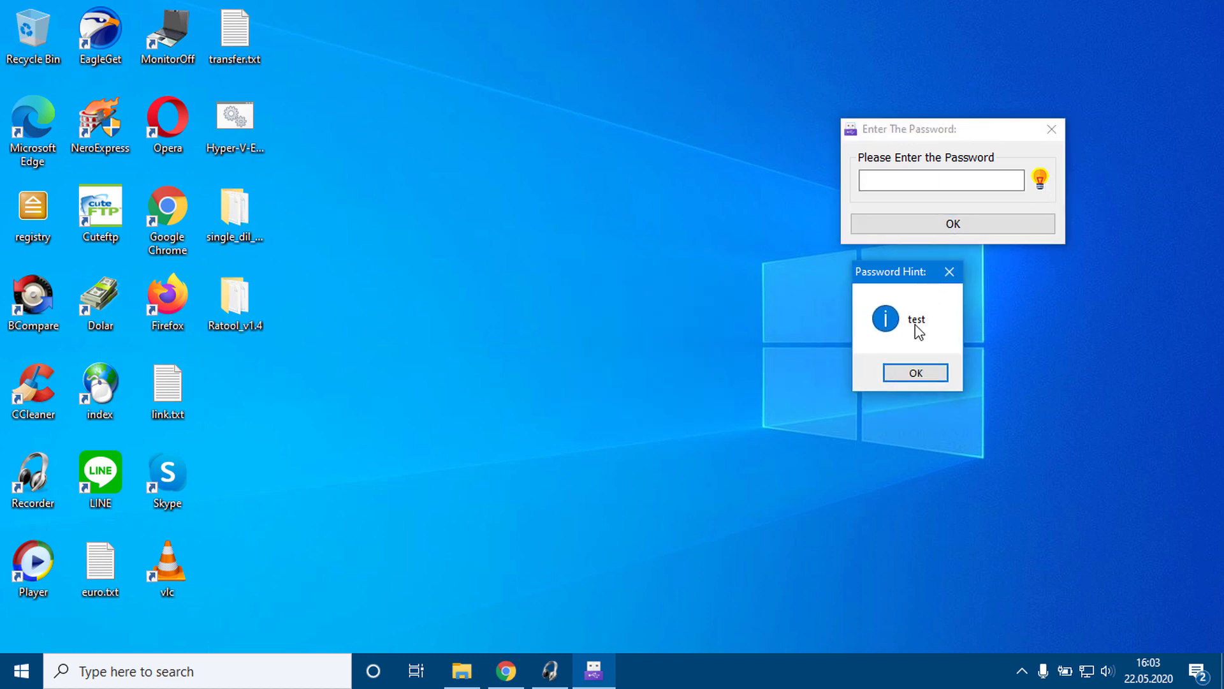
{"action": "key", "text": "Return"}
Step: Unlock the tool with its password and open Settings > Change Password
{"action": "type", "text": "test"}
{"action": "key", "text": "Return"}
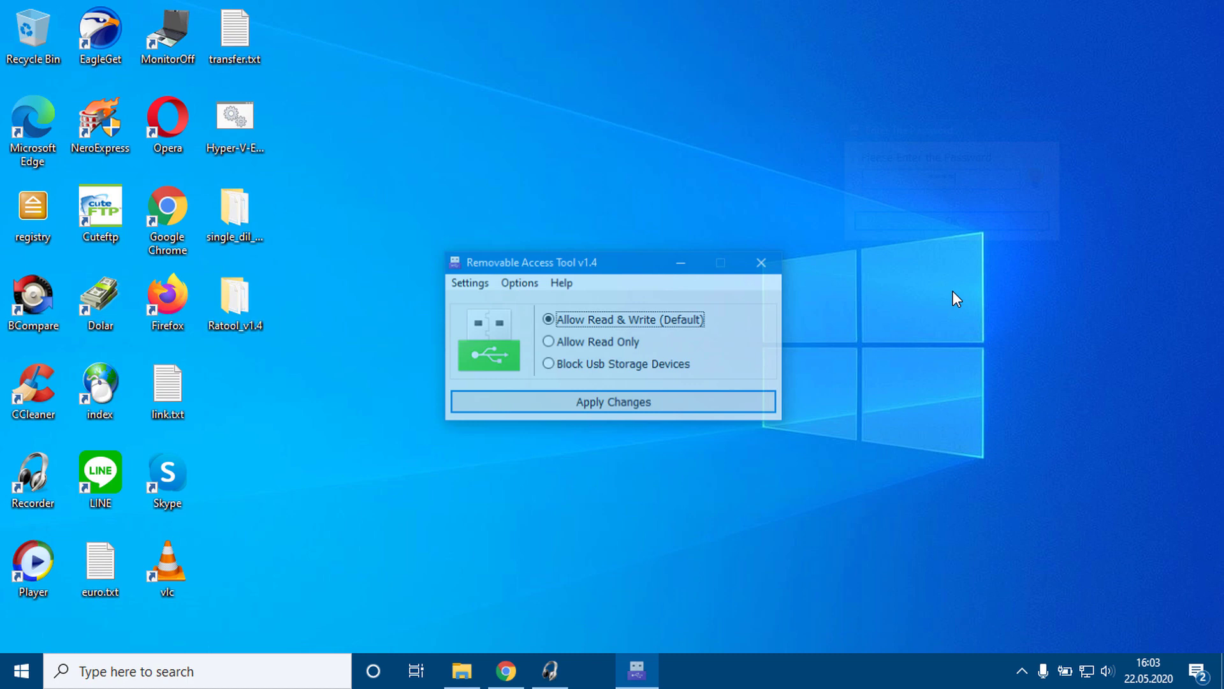
{"action": "left_click_drag", "start_coordinate": [635, 262], "coordinate": [990, 58]}
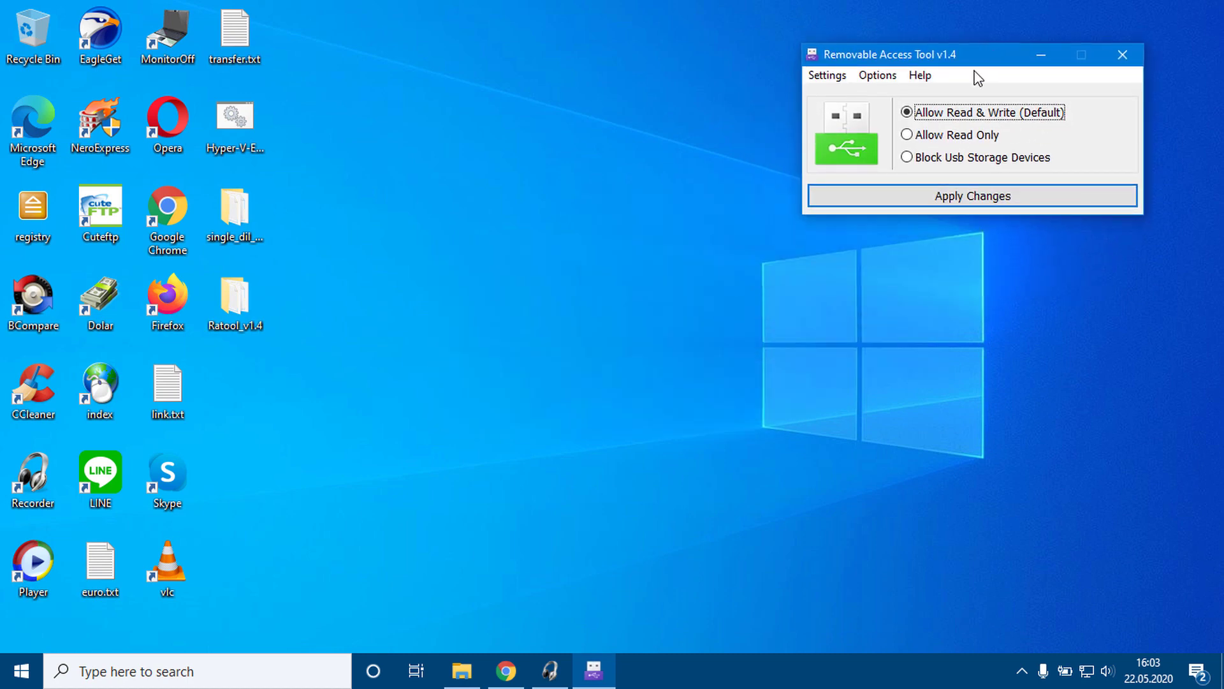
{"action": "left_click", "coordinate": [827, 75]}
{"action": "left_click", "coordinate": [848, 122]}
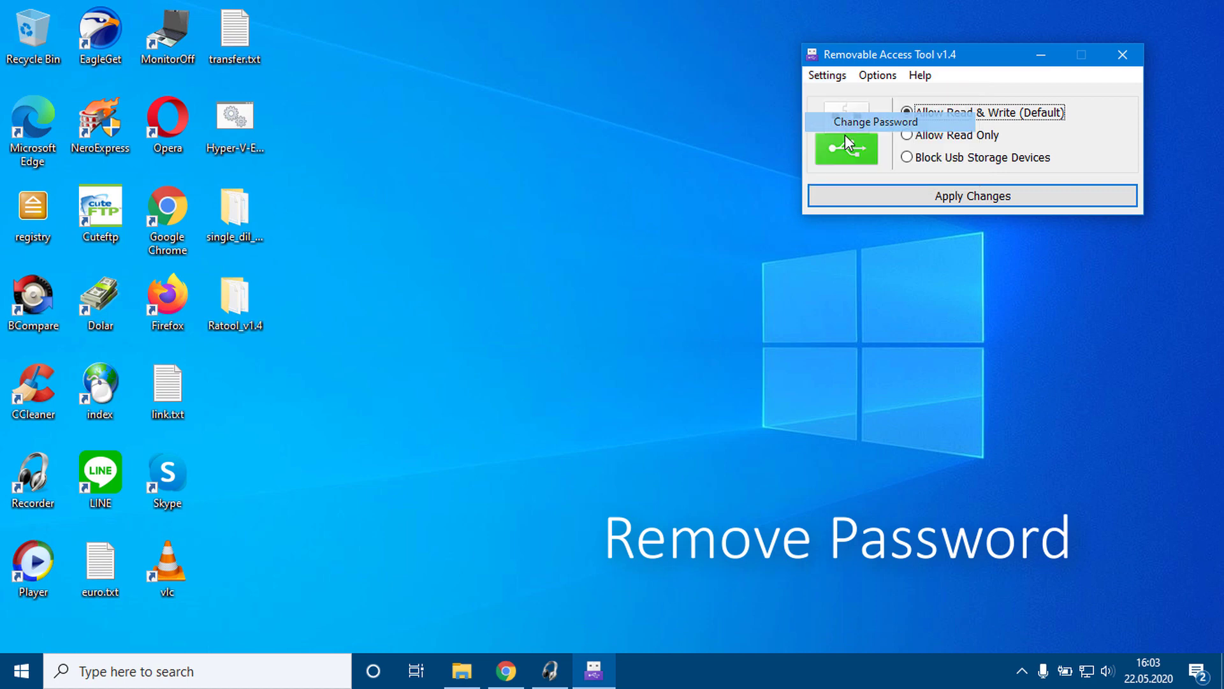
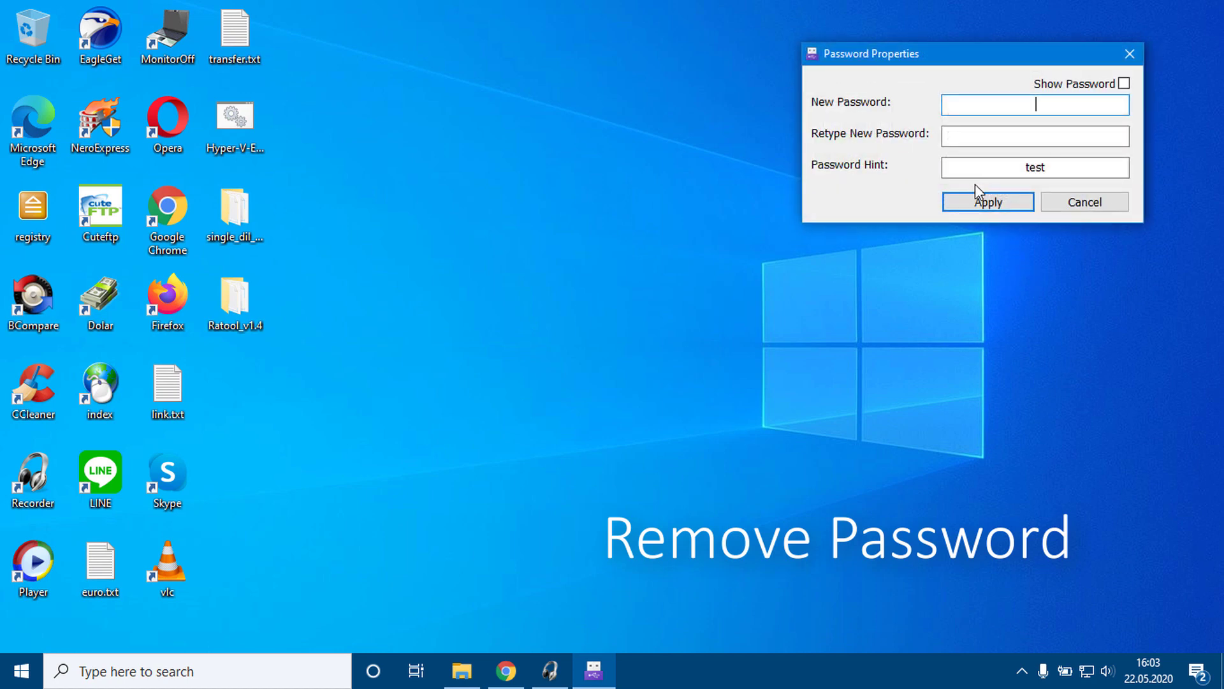
Step: Apply empty password fields to remove the USB password, dismiss 'Password removed successfully', and close the tool
{"action": "left_click", "coordinate": [978, 203]}
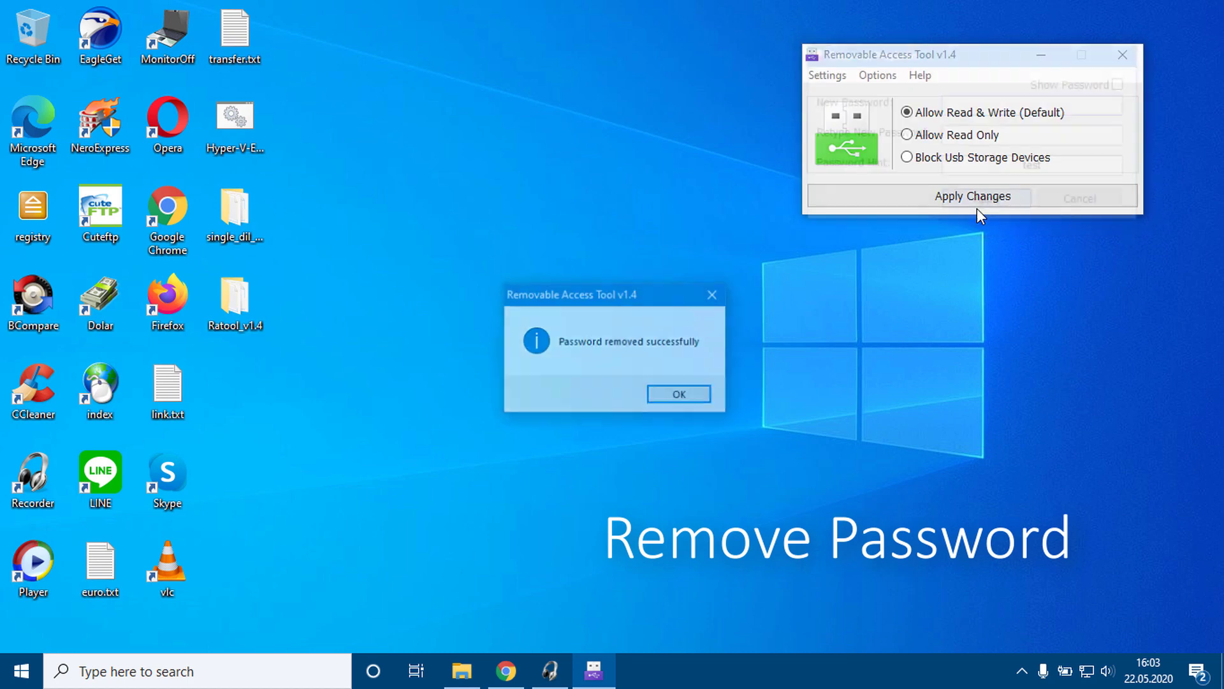
{"action": "left_click", "coordinate": [681, 393]}
{"action": "left_click", "coordinate": [1138, 56]}
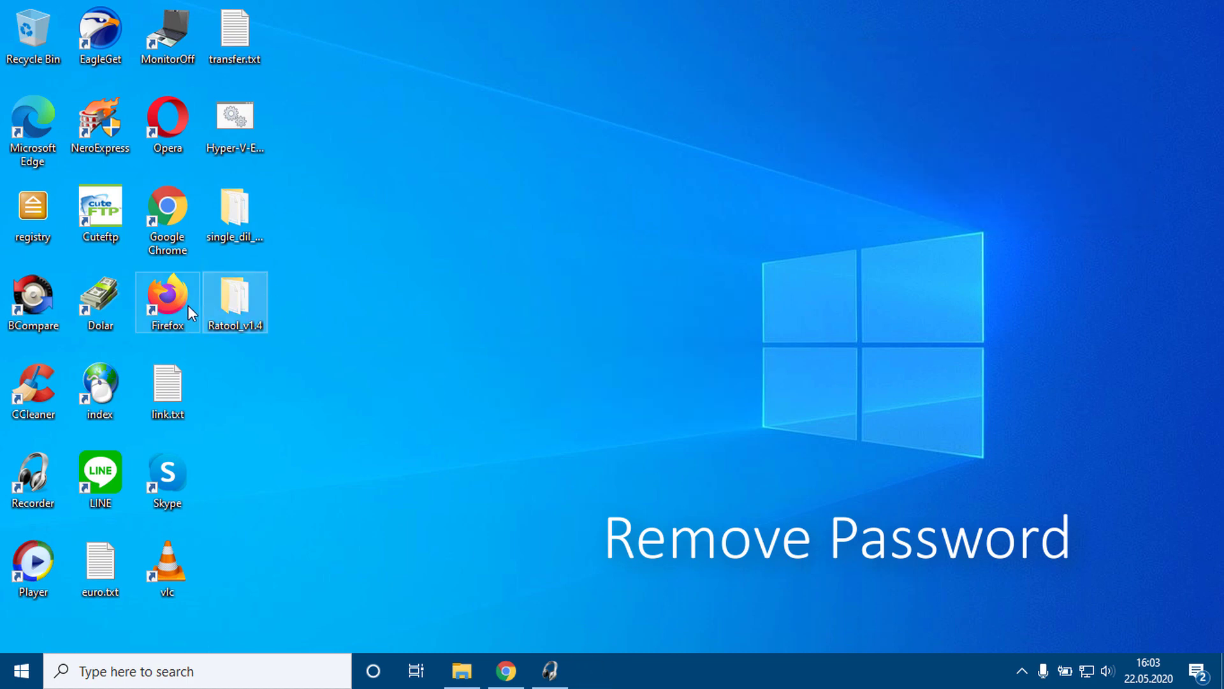
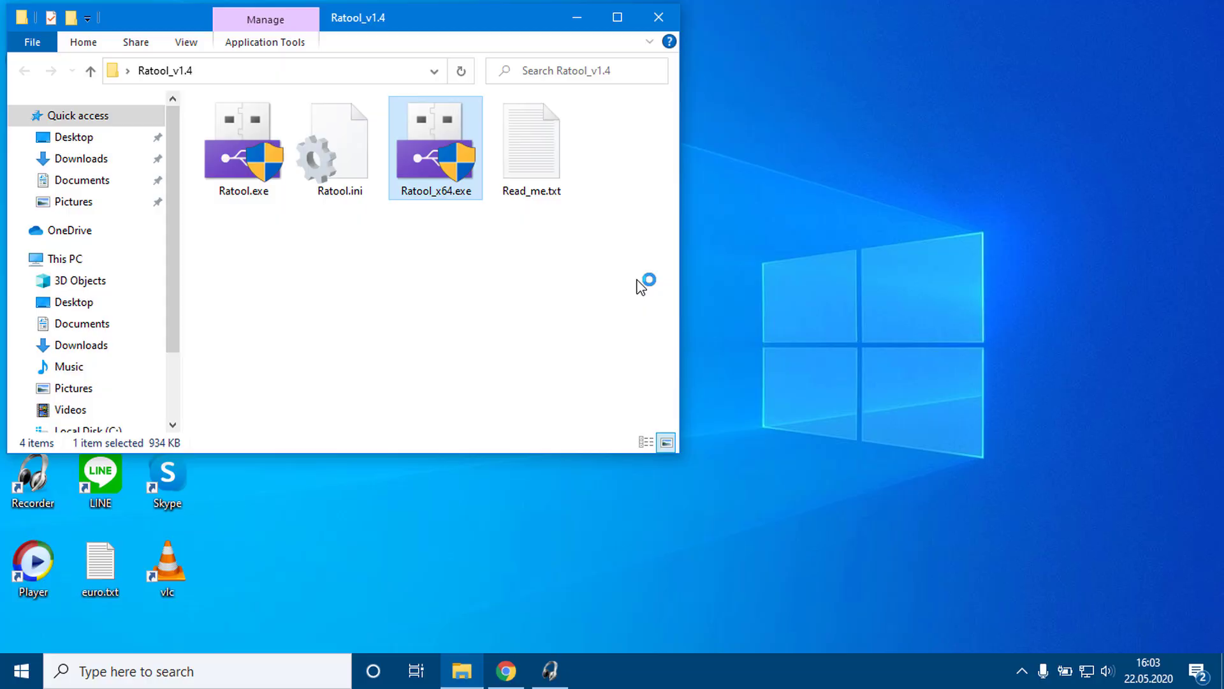
Step: Minimize the Ratool_v1.4 folder window and move the Ratool window to the screen's top-right corner
{"action": "left_click", "coordinate": [577, 17]}
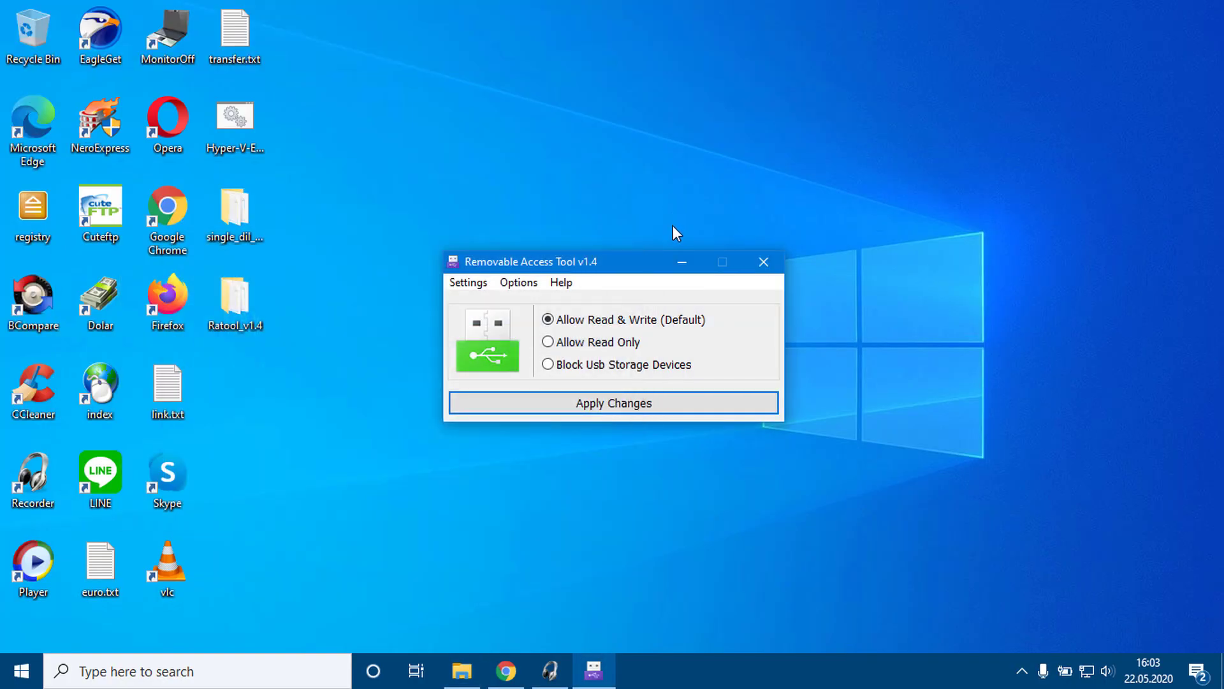
{"action": "left_click_drag", "start_coordinate": [657, 248], "coordinate": [1041, 44]}
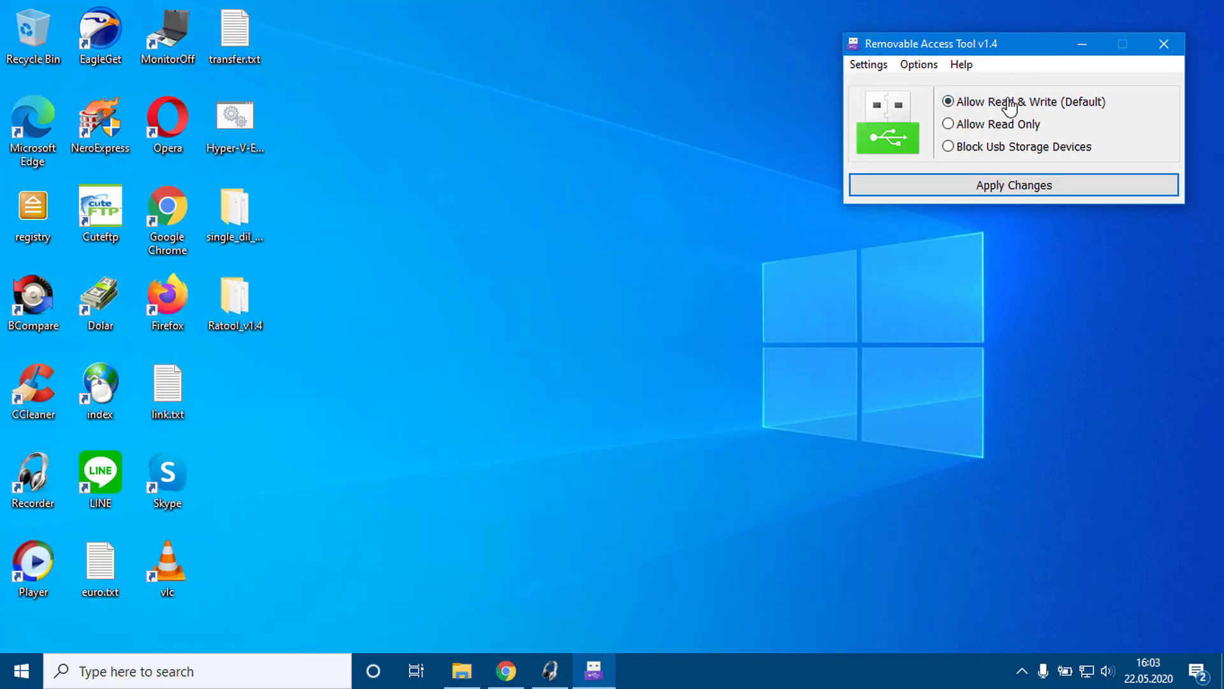
Step: Allow access to all removable drives and acknowledge the success message
{"action": "left_click", "coordinate": [930, 64]}
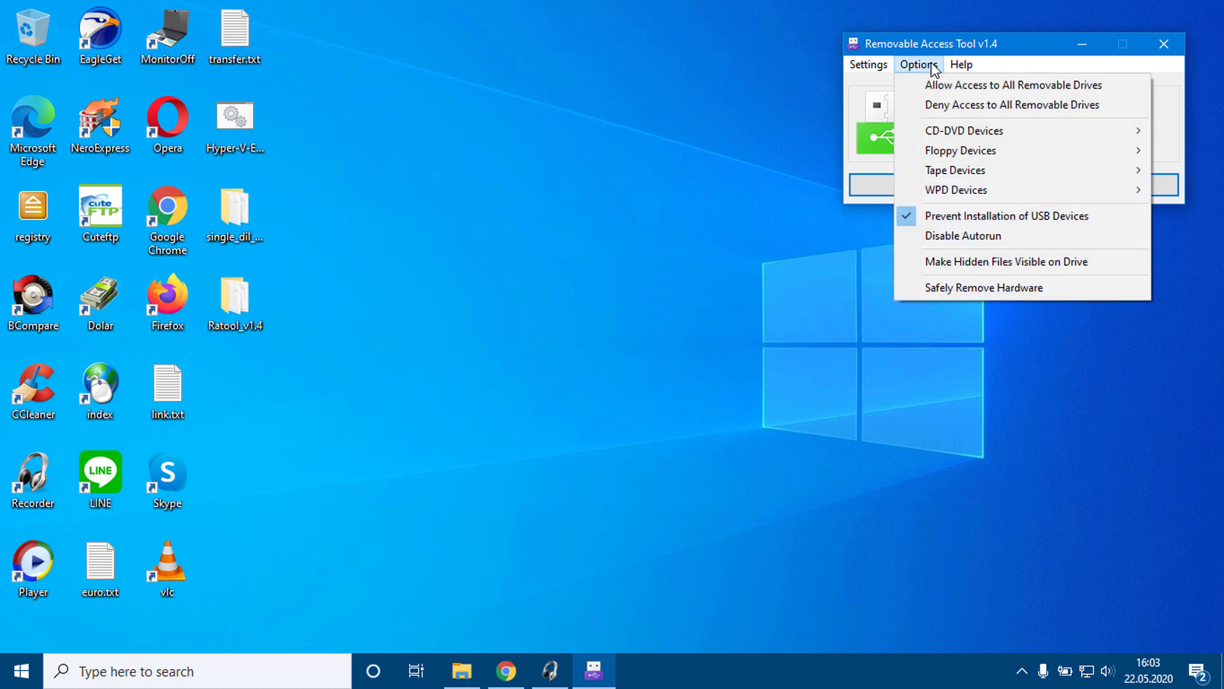
{"action": "left_click", "coordinate": [1014, 85]}
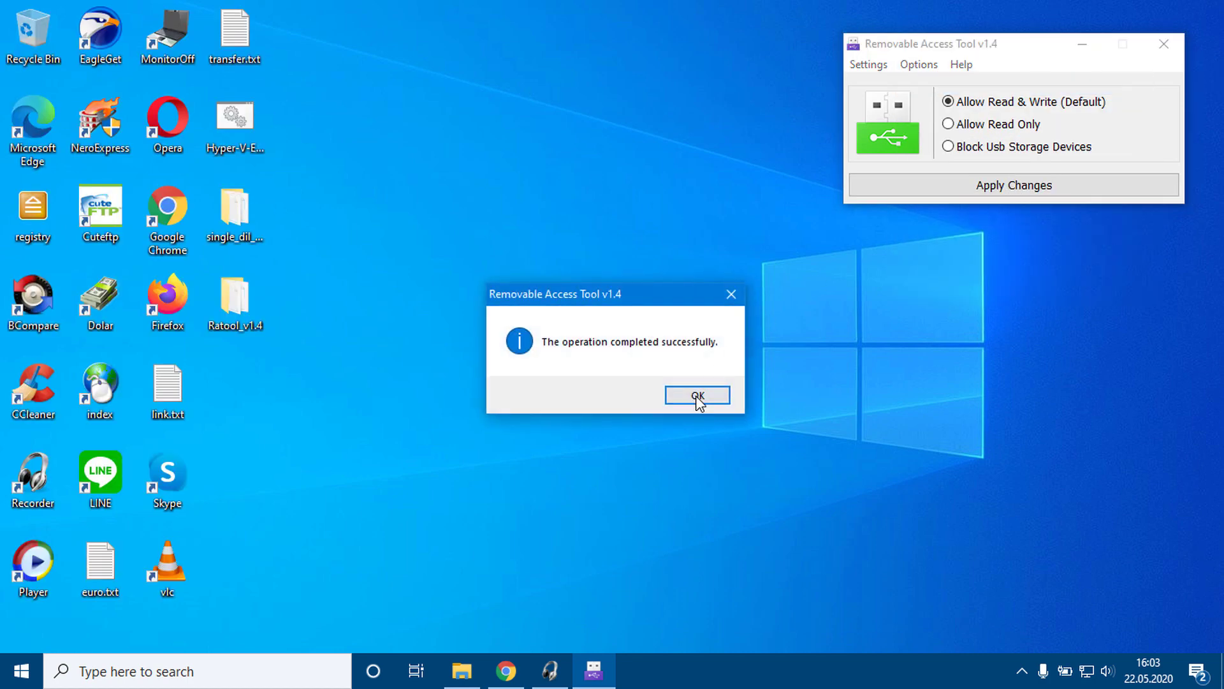
{"action": "left_click", "coordinate": [697, 396]}
Step: Confirm in the Options menu that Prevent Installation of USB Devices is unchecked, then close it
{"action": "left_click", "coordinate": [875, 65]}
{"action": "mouse_move", "coordinate": [911, 73]}
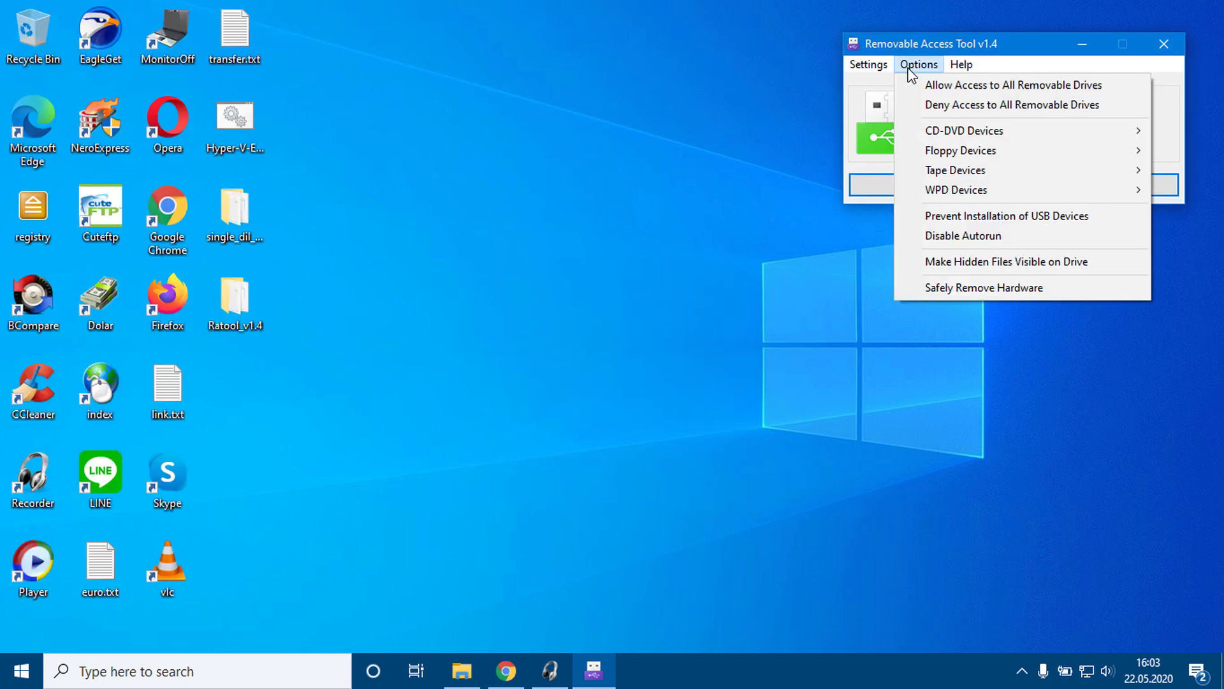
{"action": "left_click", "coordinate": [1044, 51]}
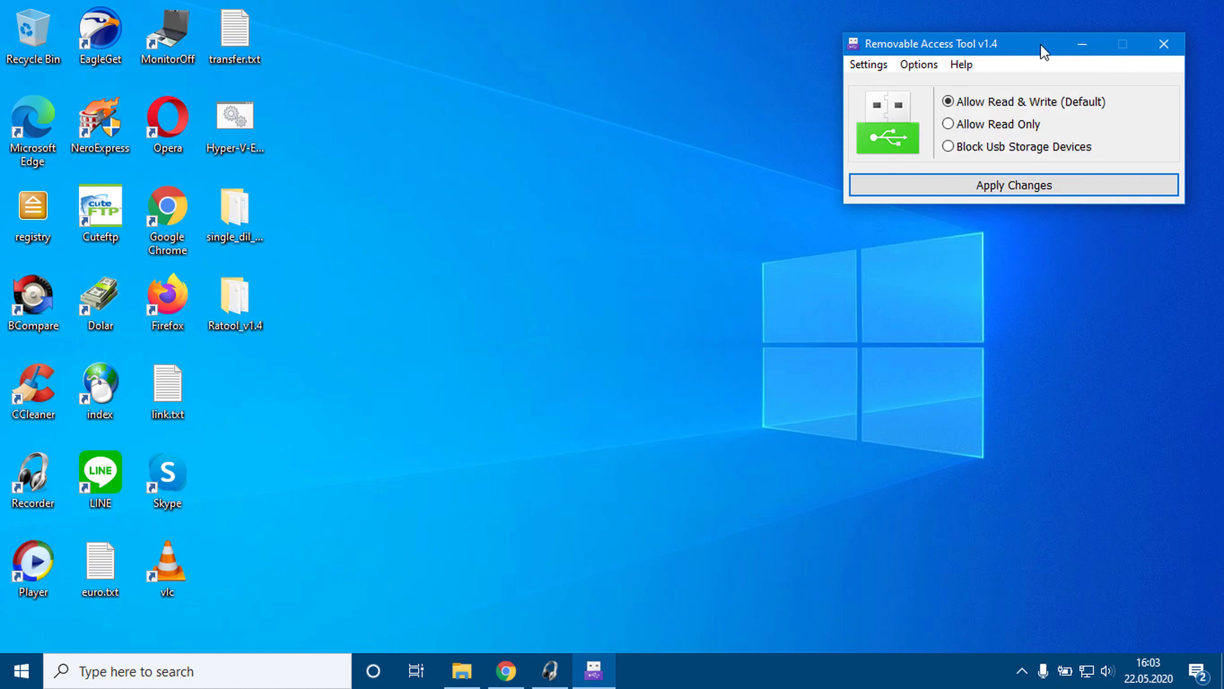